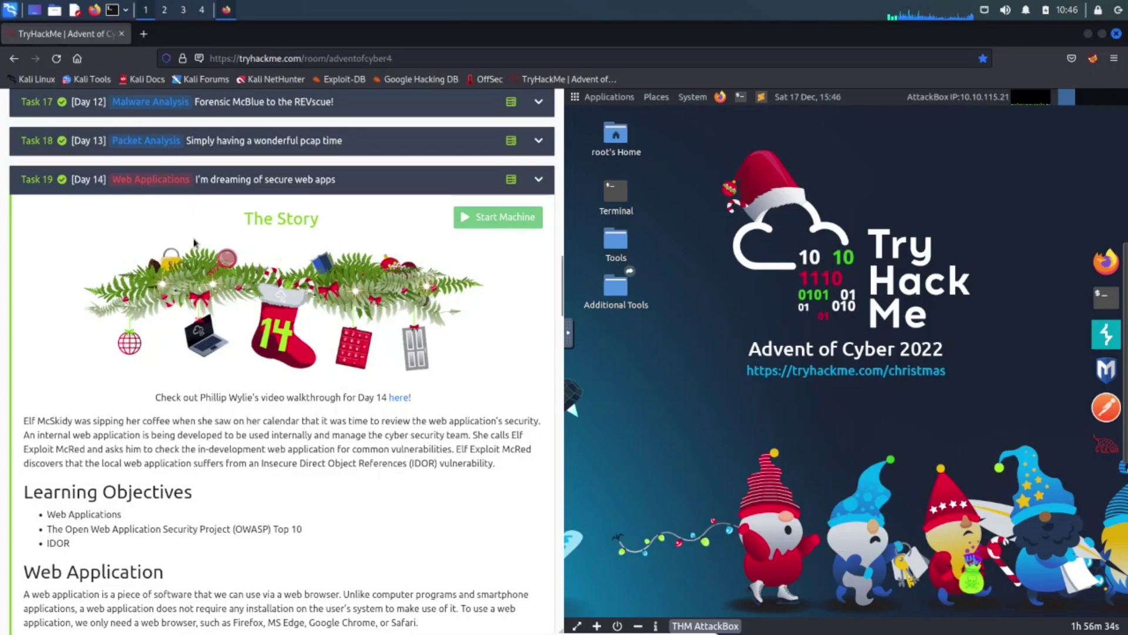
Step: Read the Web Applications learning objective and the popular web app examples, such as ProtonMail
scroll(171, 300, down, 2)
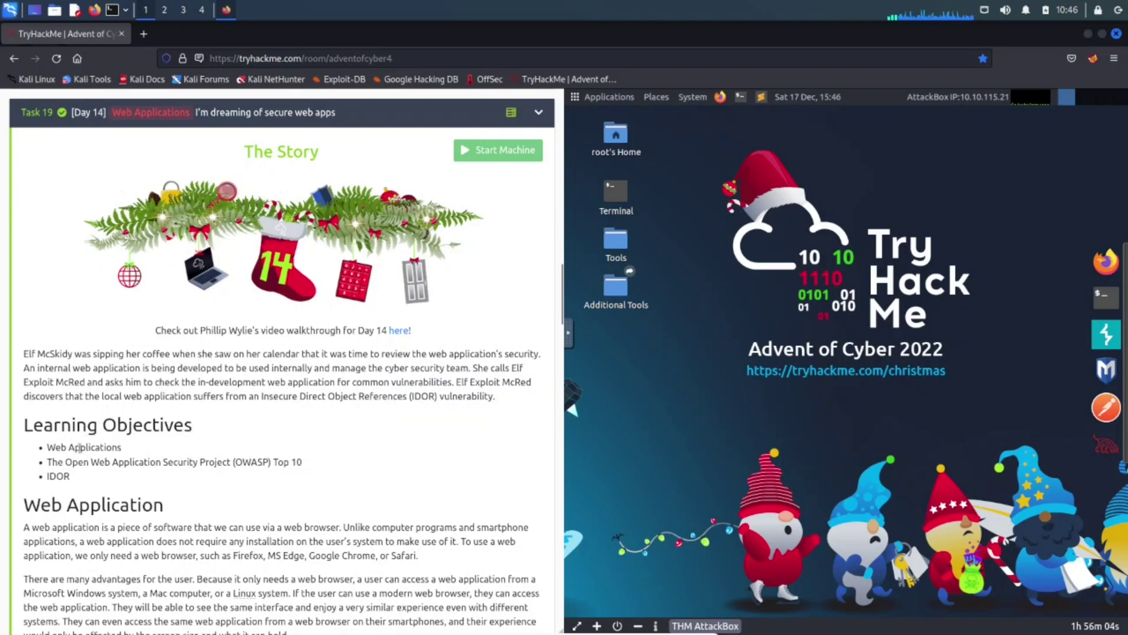
drag(49, 447, 132, 447)
click(117, 487)
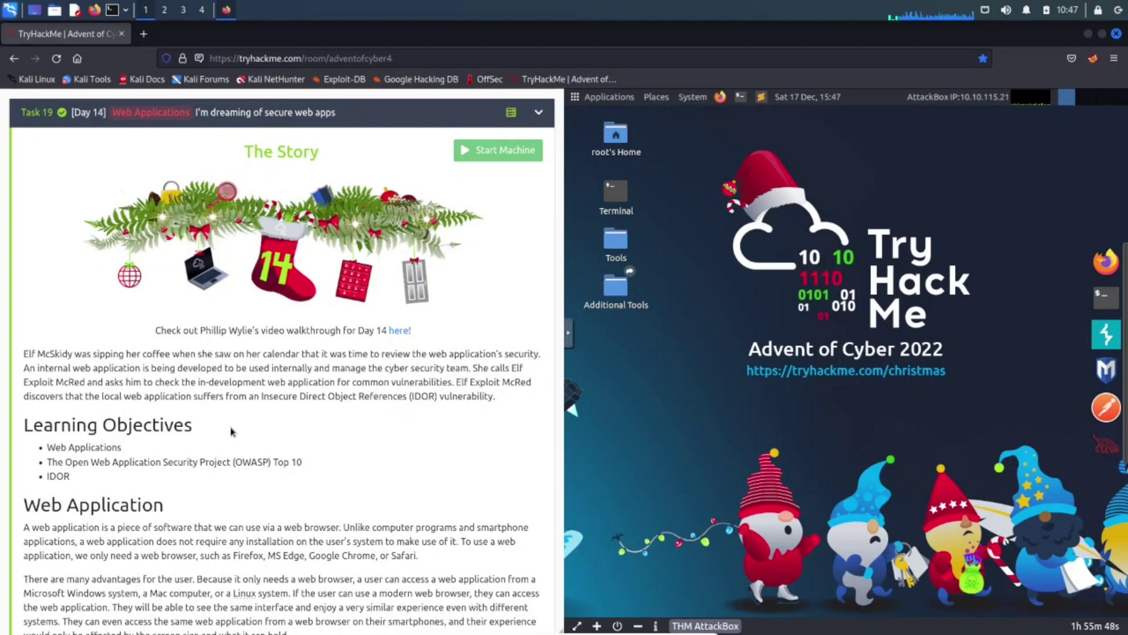
scroll(231, 430, down, 3)
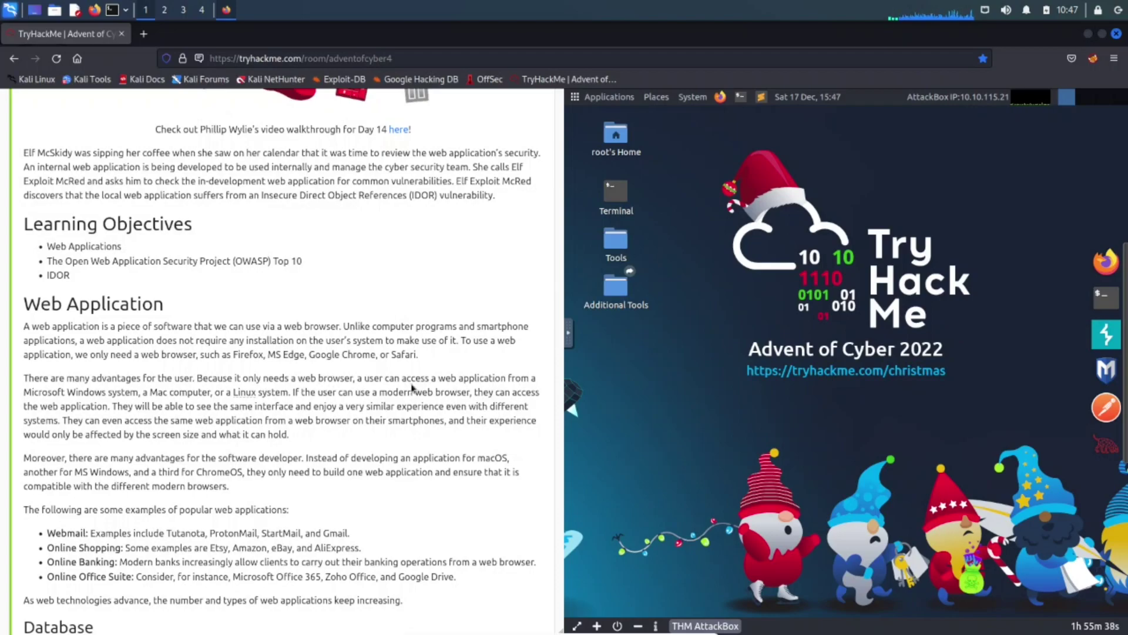
scroll(413, 388, down, 4)
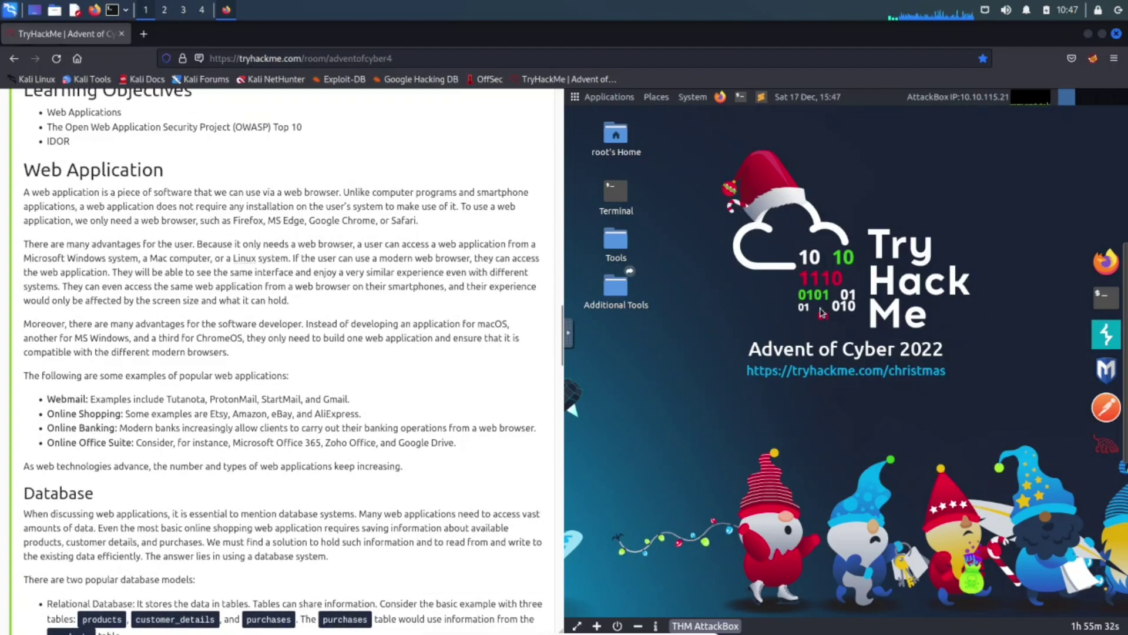
scroll(293, 311, down, 4)
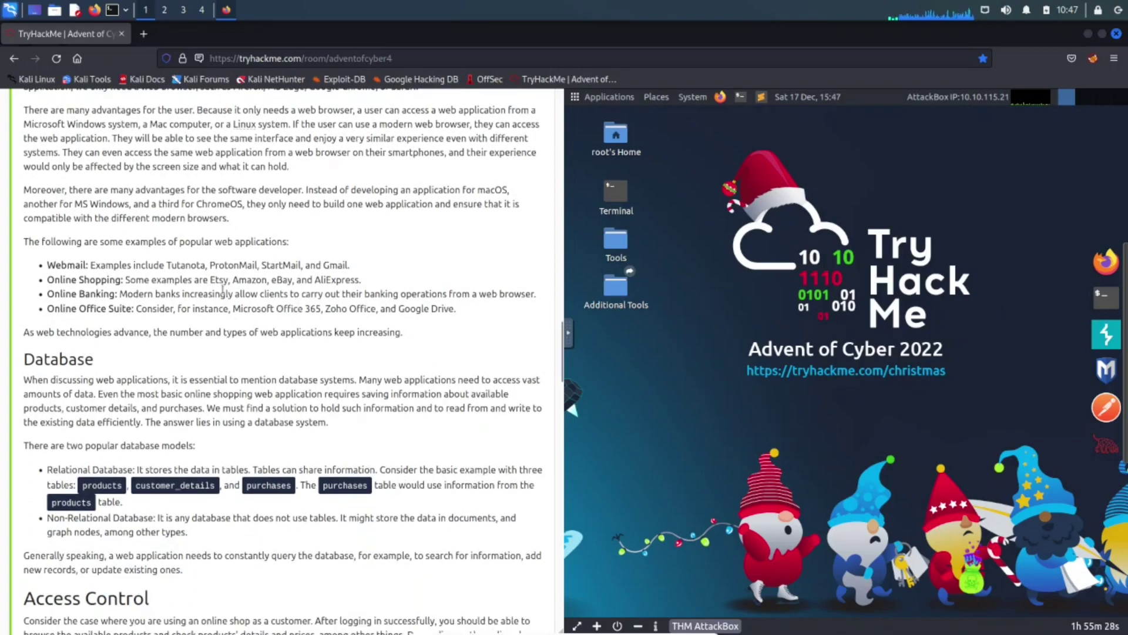
drag(141, 242, 307, 246)
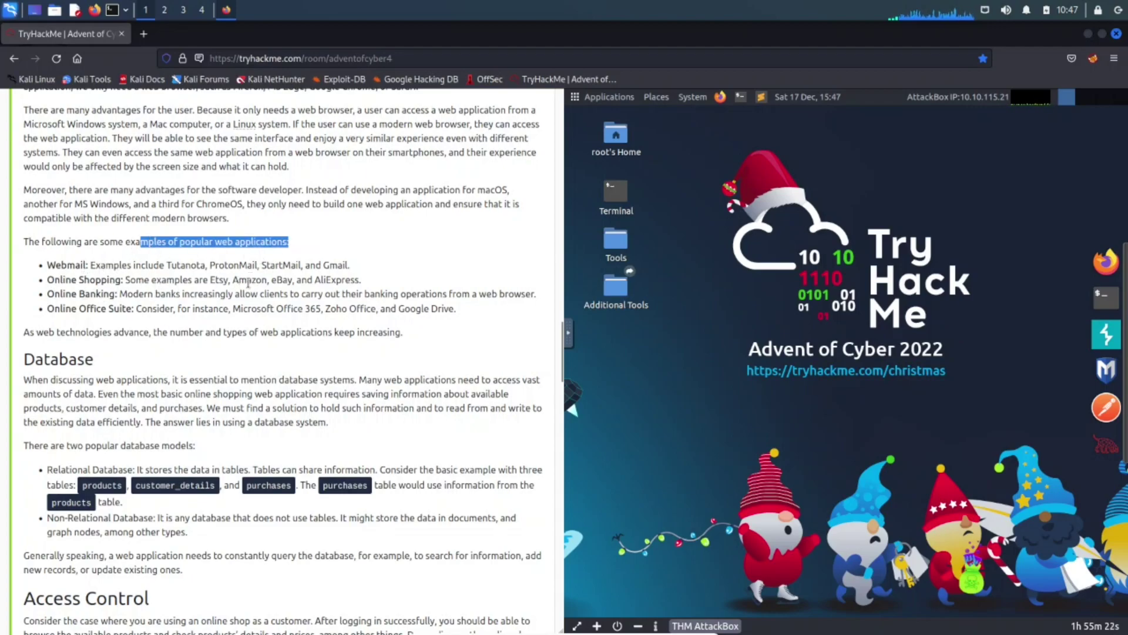
click(271, 279)
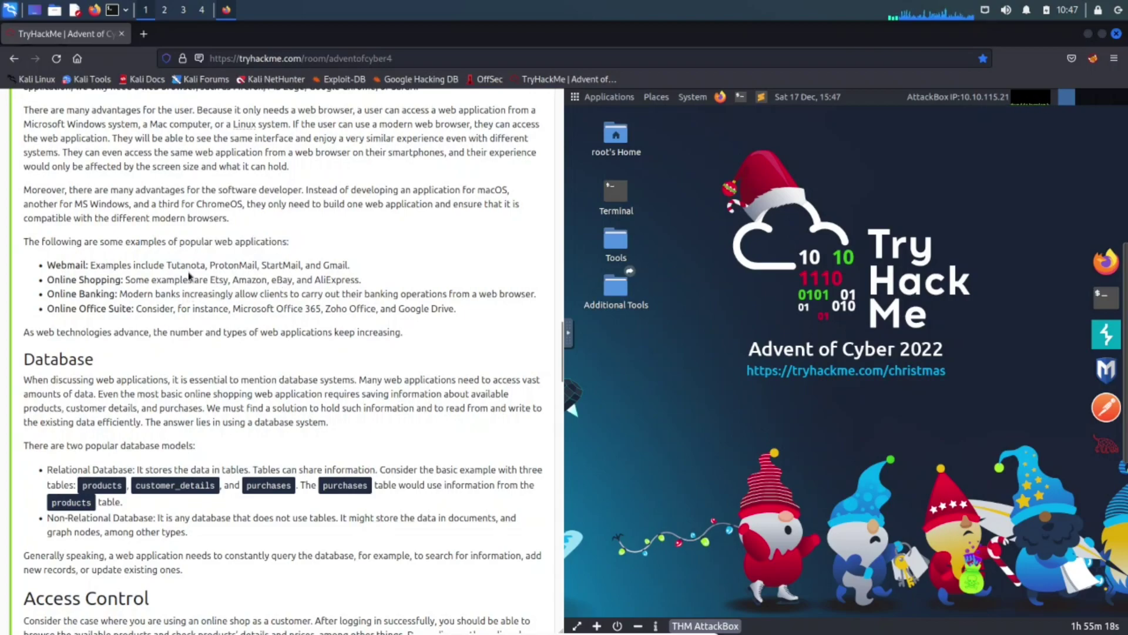
drag(215, 265, 271, 266)
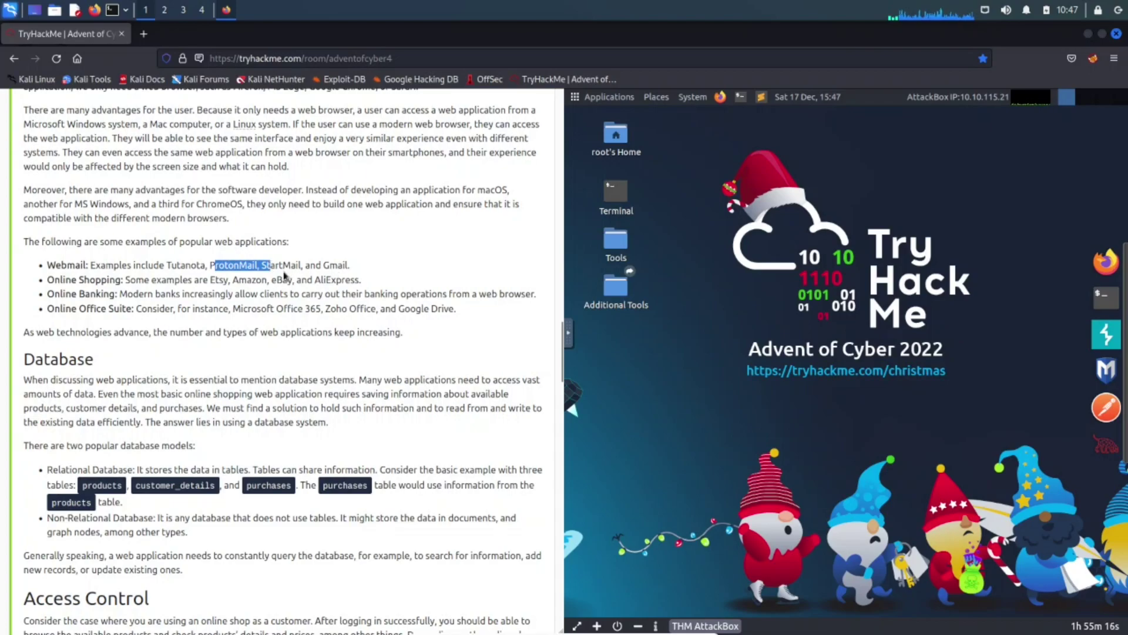
click(304, 266)
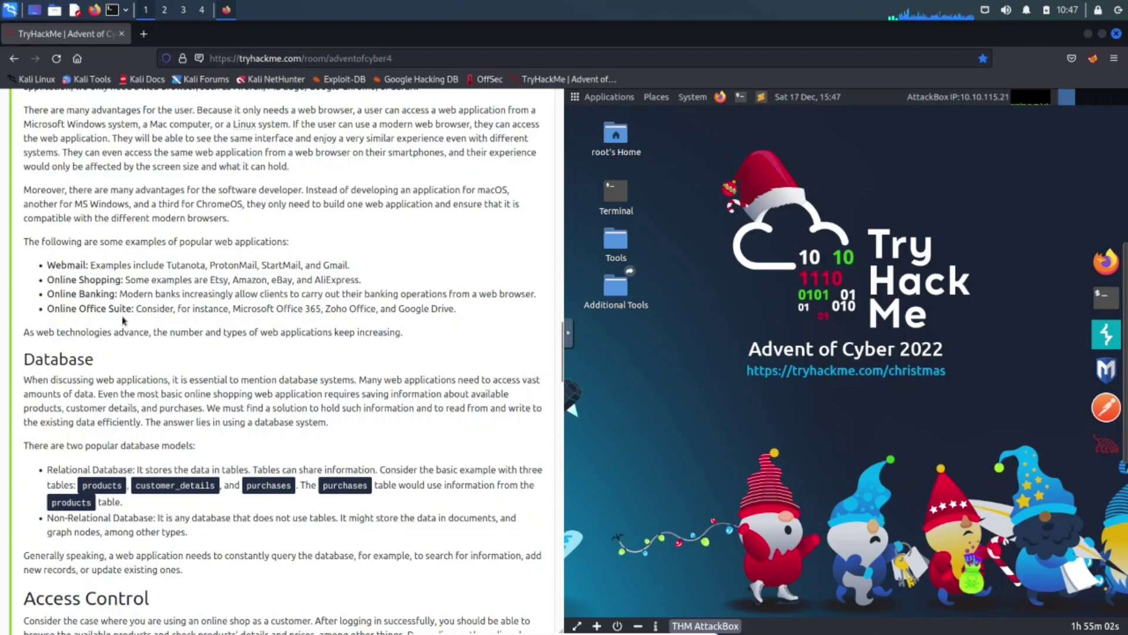
Step: Scroll on to the Web Application Vulnerabilities section with the OWASP Top 10 link
scroll(191, 291, down, 2)
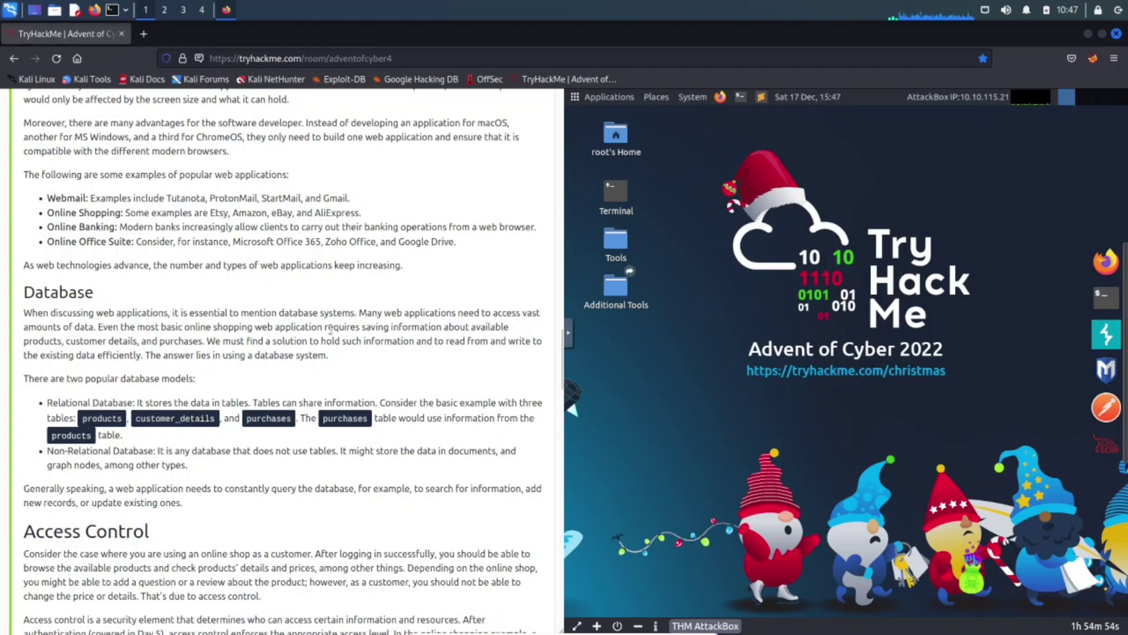
scroll(357, 316, down, 1)
scroll(358, 316, down, 2)
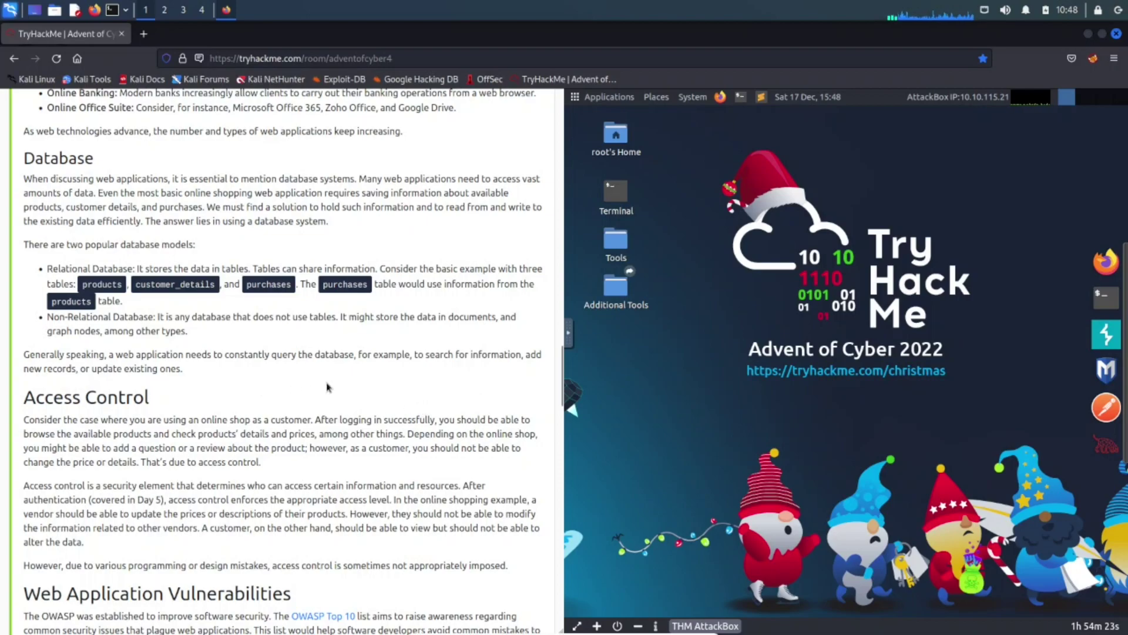
scroll(354, 379, down, 2)
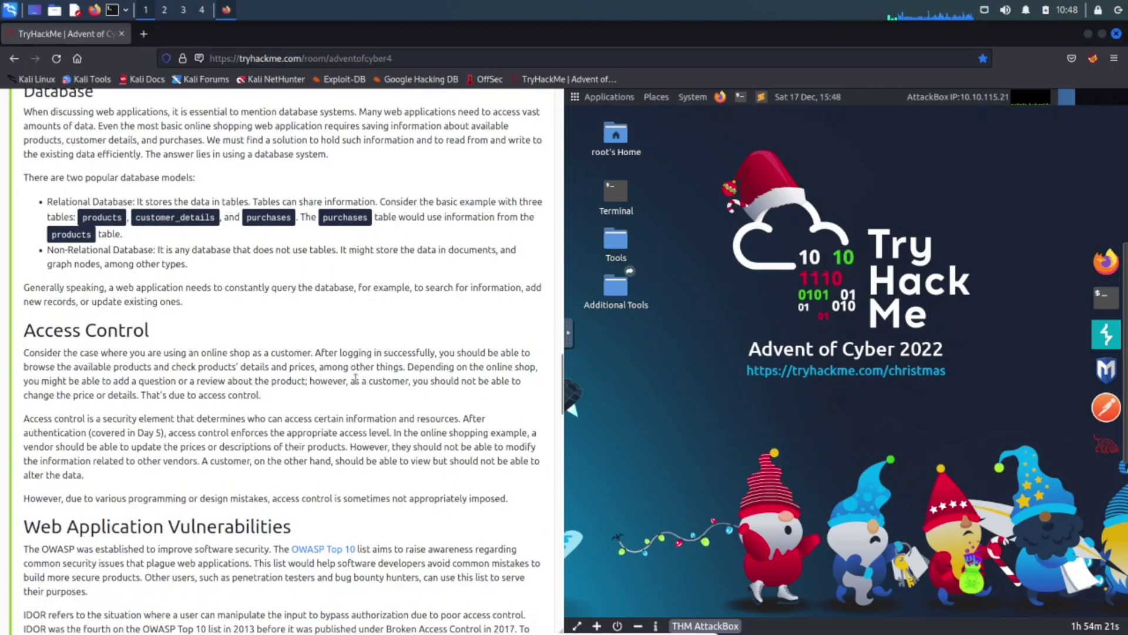
scroll(354, 379, down, 4)
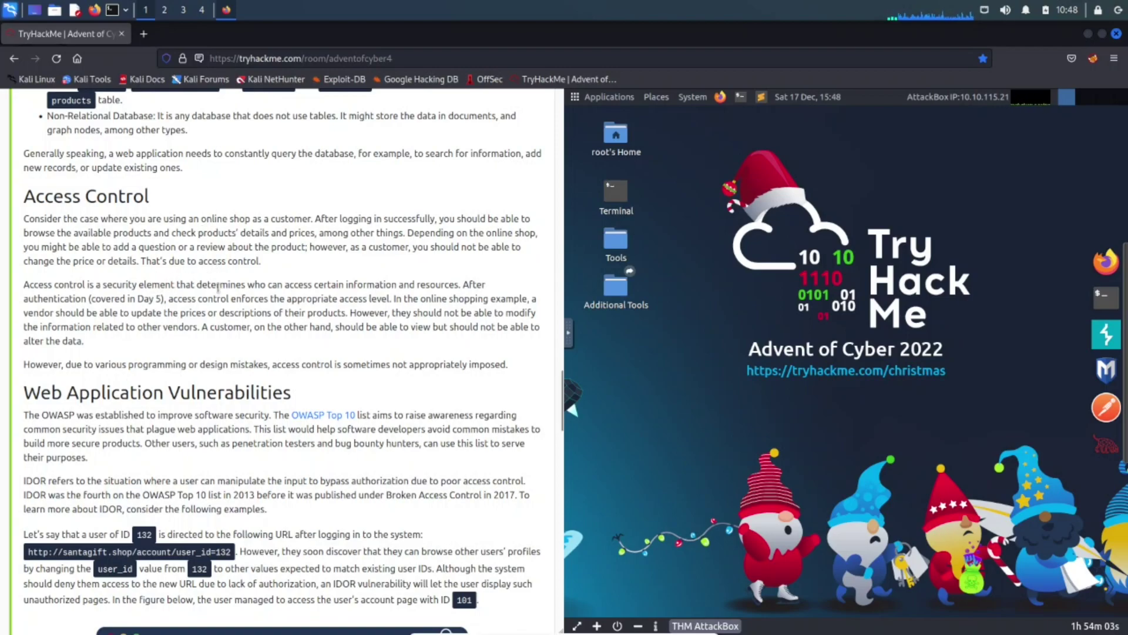
scroll(84, 314, down, 2)
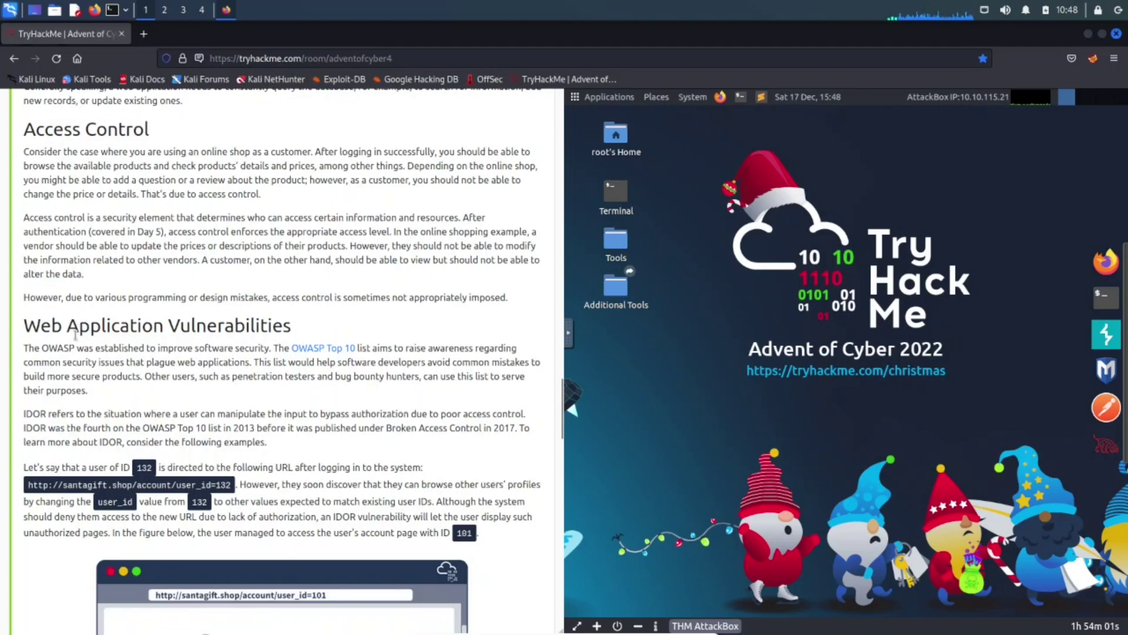
scroll(75, 334, down, 2)
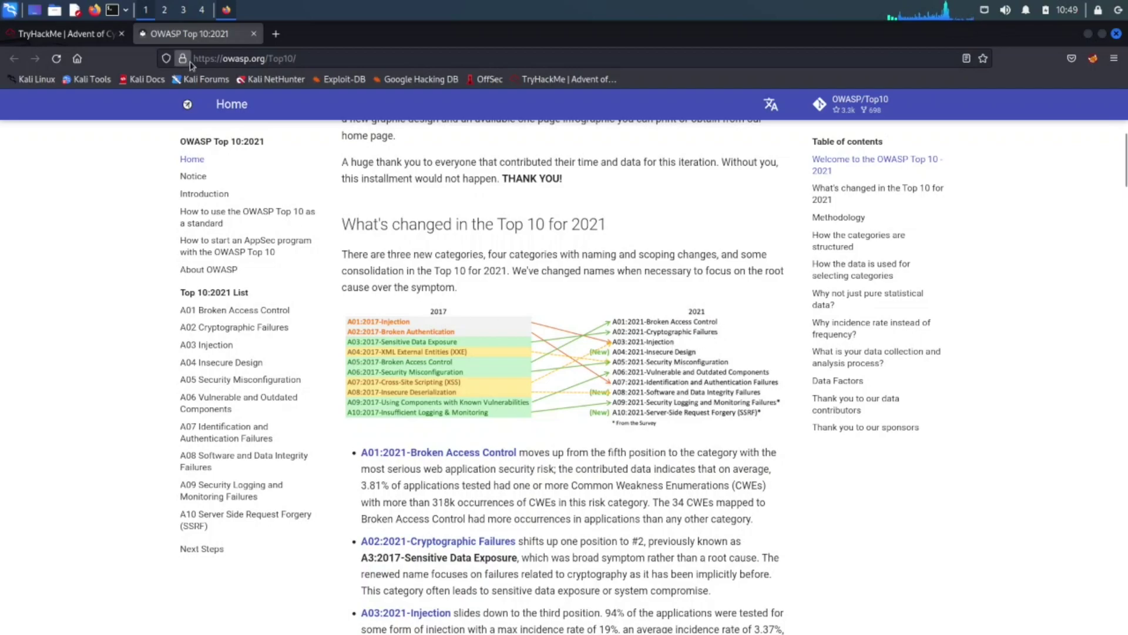
Step: Scroll through the OWASP Top 10:2021 category changes, starting at A01:2021-Broken Access Control
scroll(591, 385, down, 3)
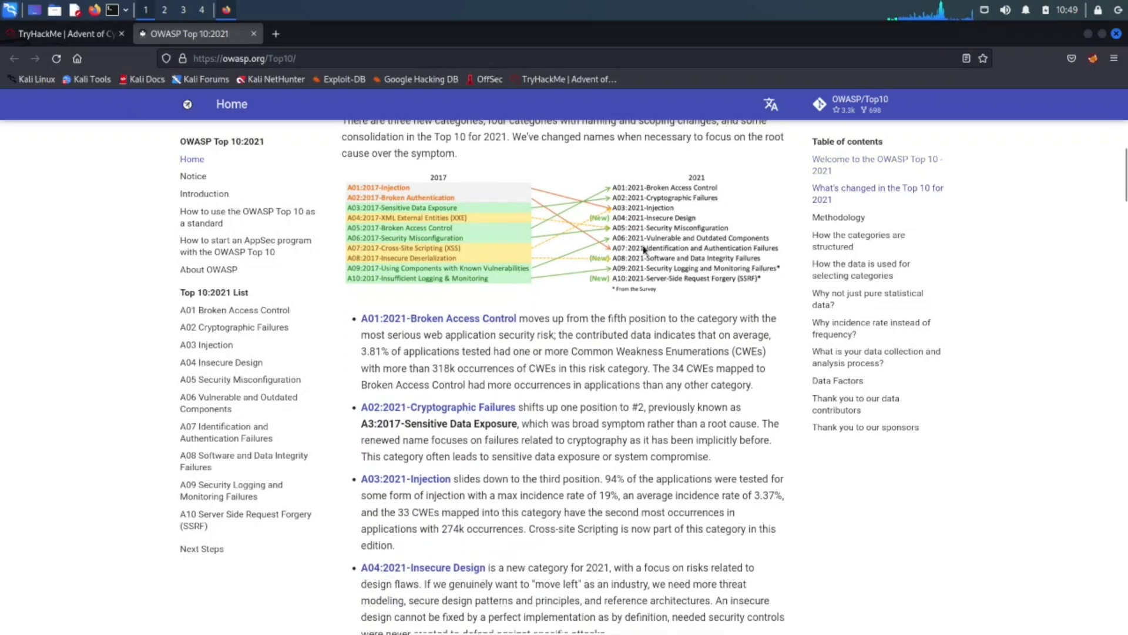
scroll(544, 398, down, 2)
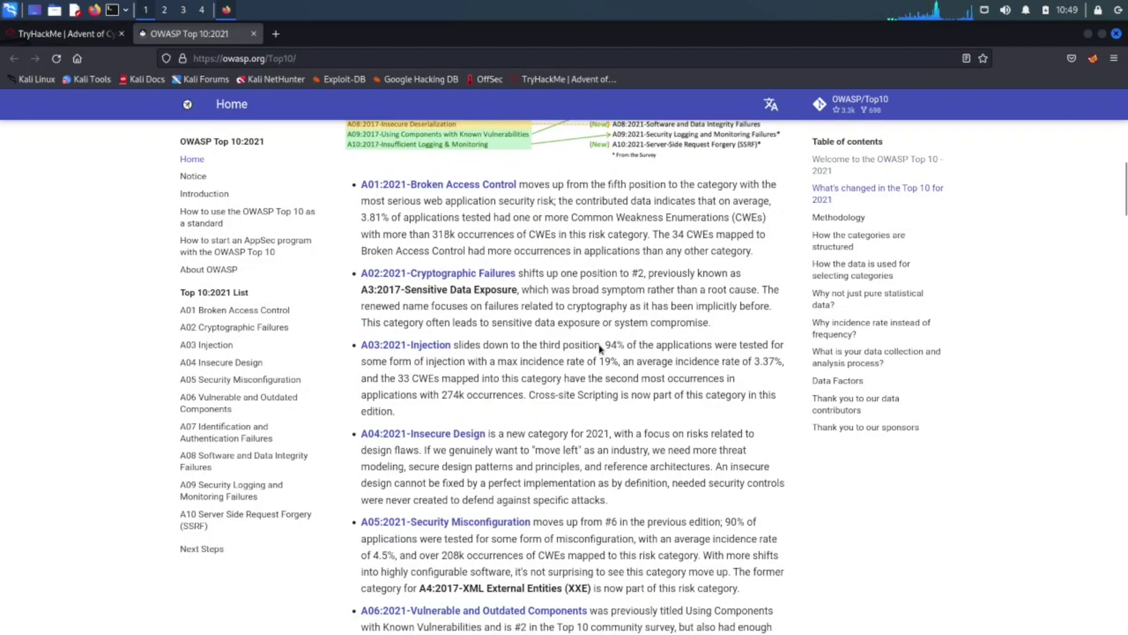
scroll(596, 346, down, 1)
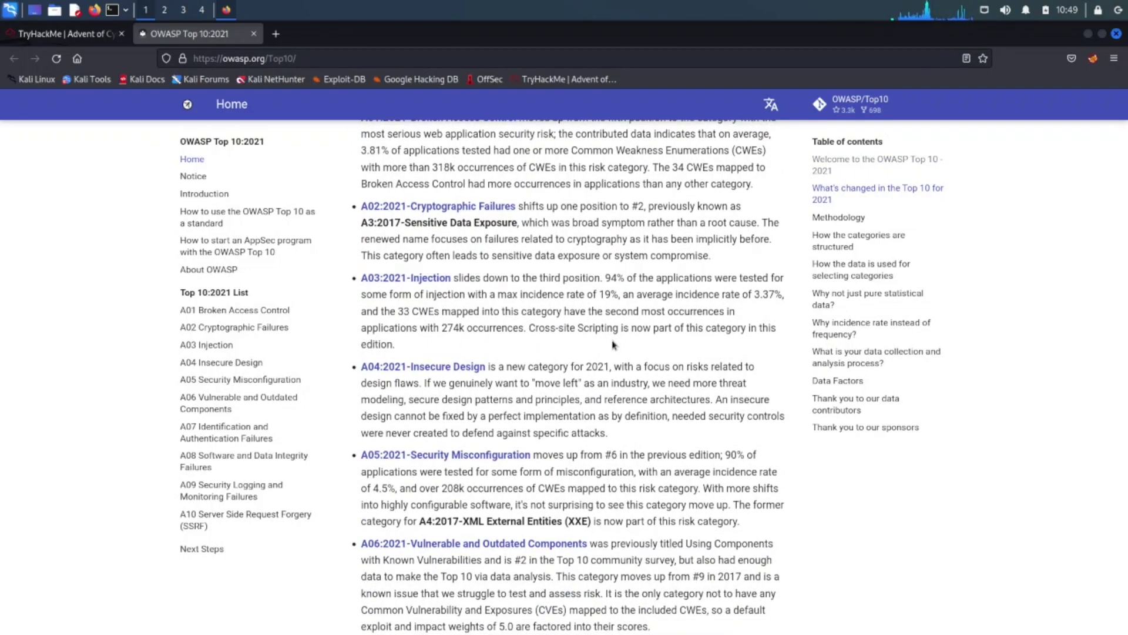
scroll(608, 360, up, 1)
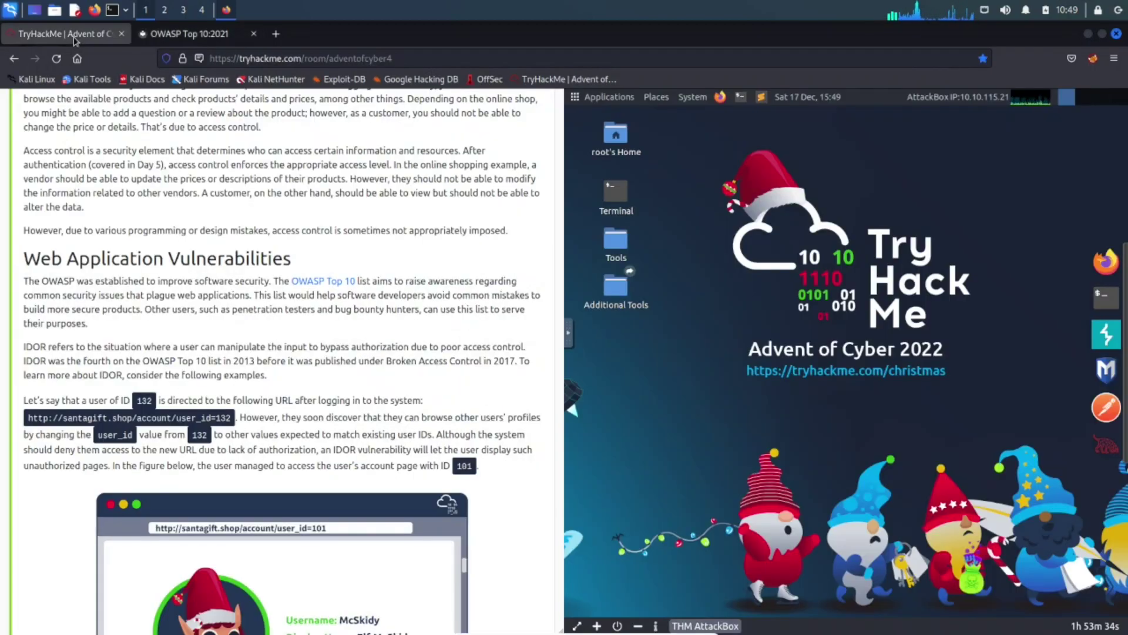
click(66, 34)
scroll(220, 324, down, 1)
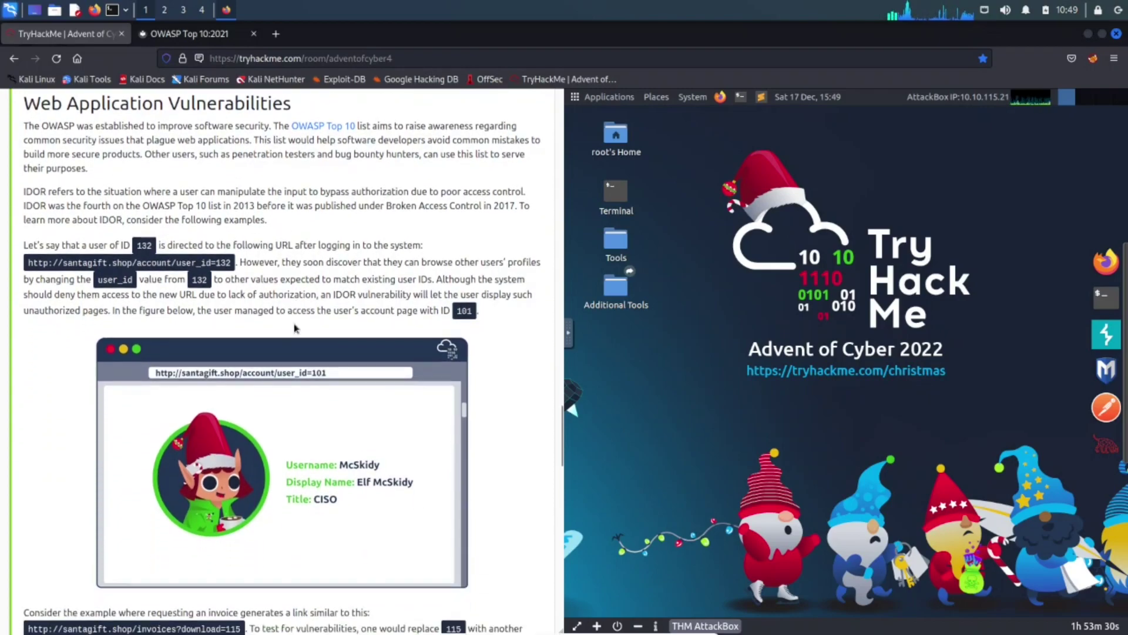
scroll(294, 328, down, 1)
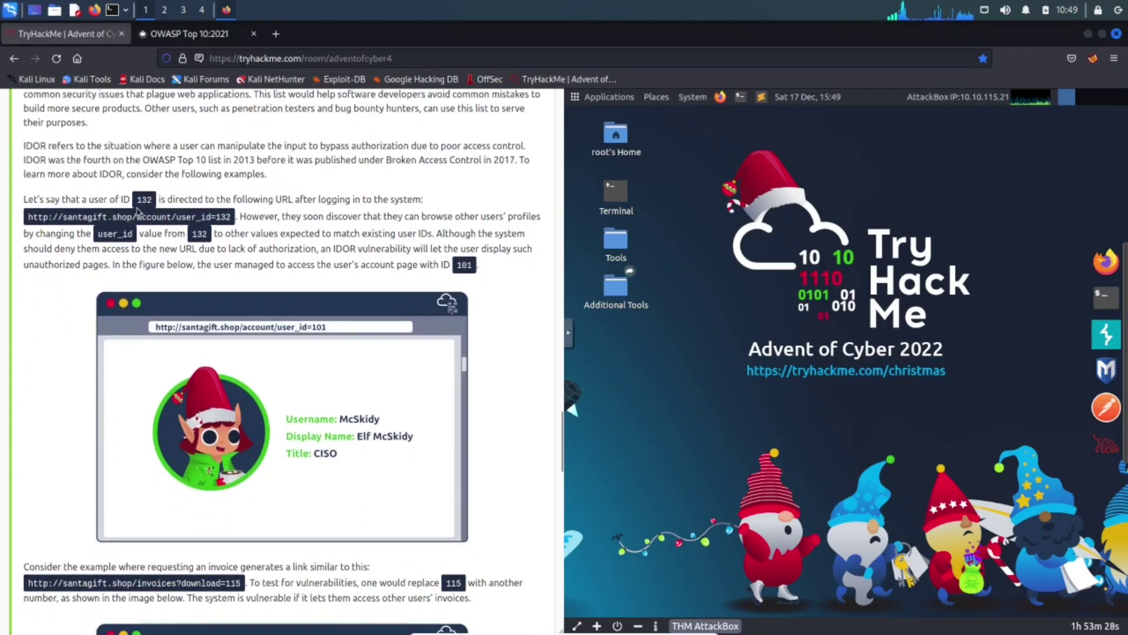
double_click(146, 200)
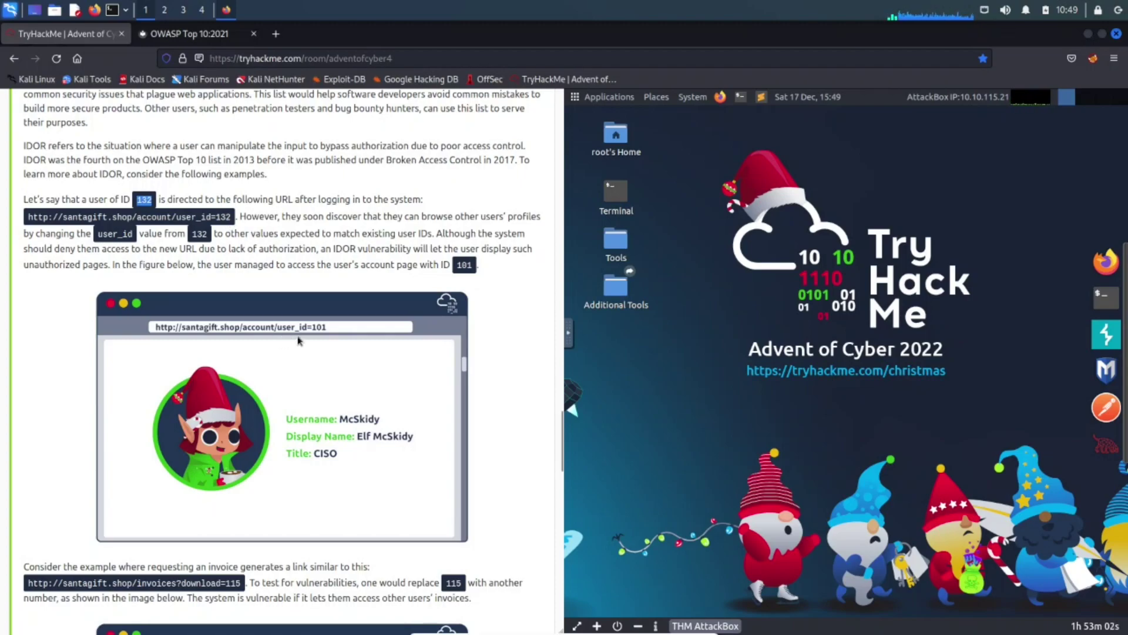
scroll(292, 325, down, 2)
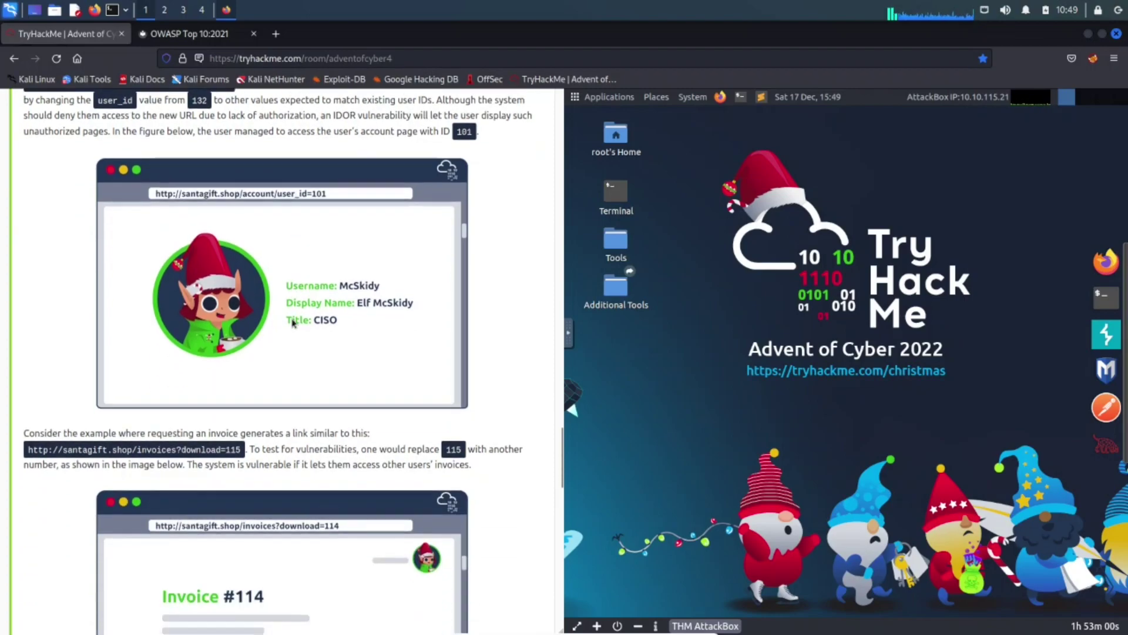
scroll(234, 351, down, 2)
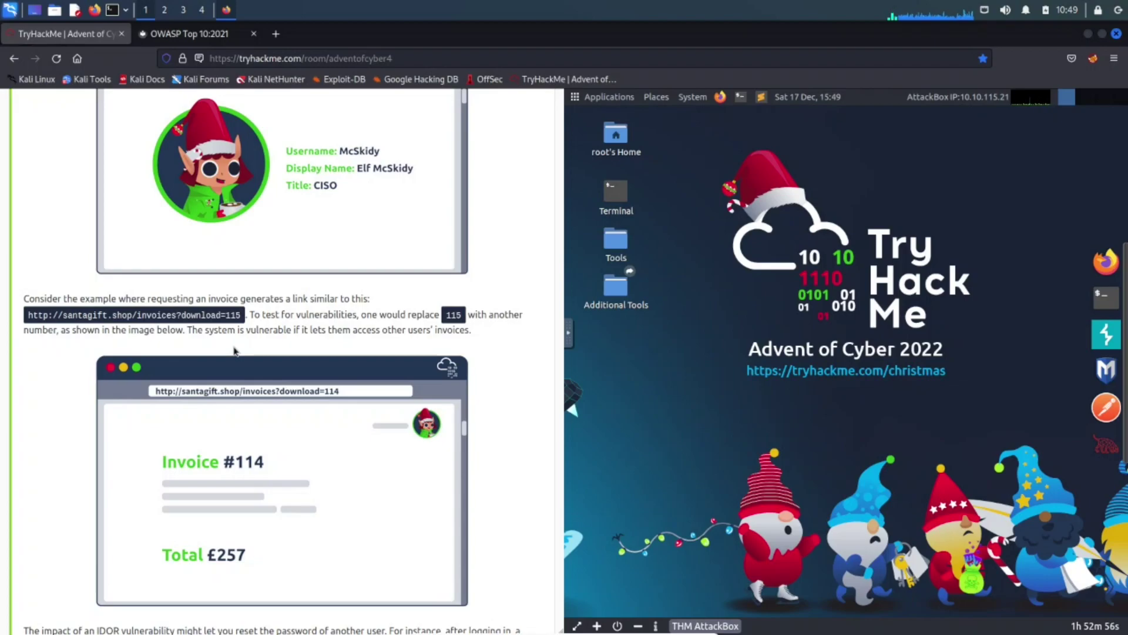
scroll(323, 329, down, 2)
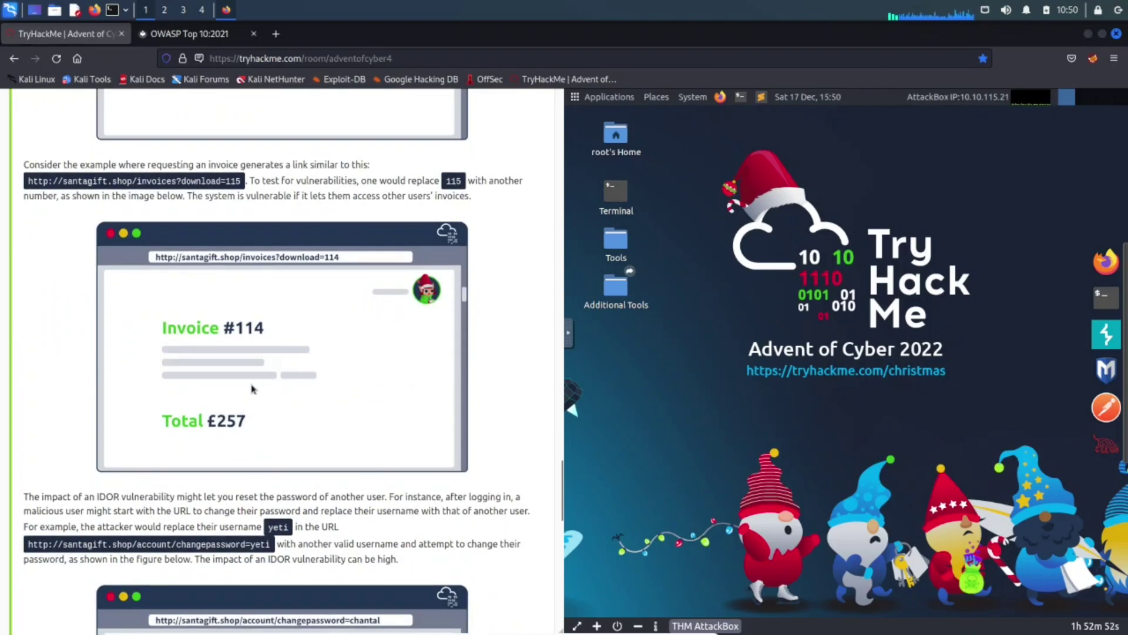
Step: Scroll the Day 14 task down to 'Exploiting an IDOR Vulnerability' and its questions
scroll(272, 344, down, 1)
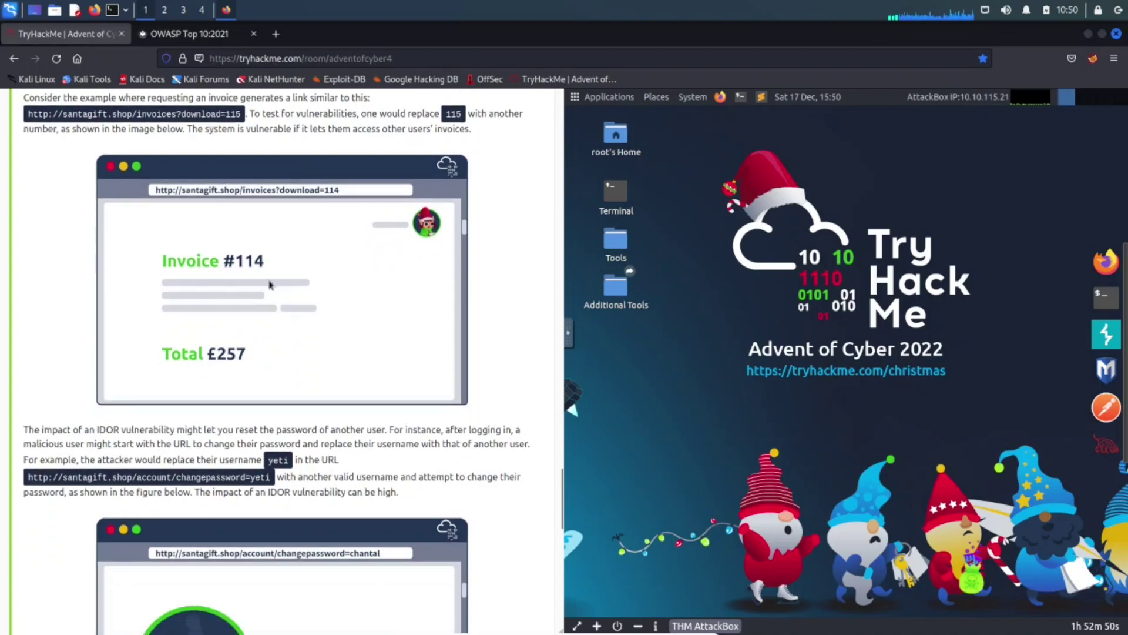
scroll(270, 286, down, 7)
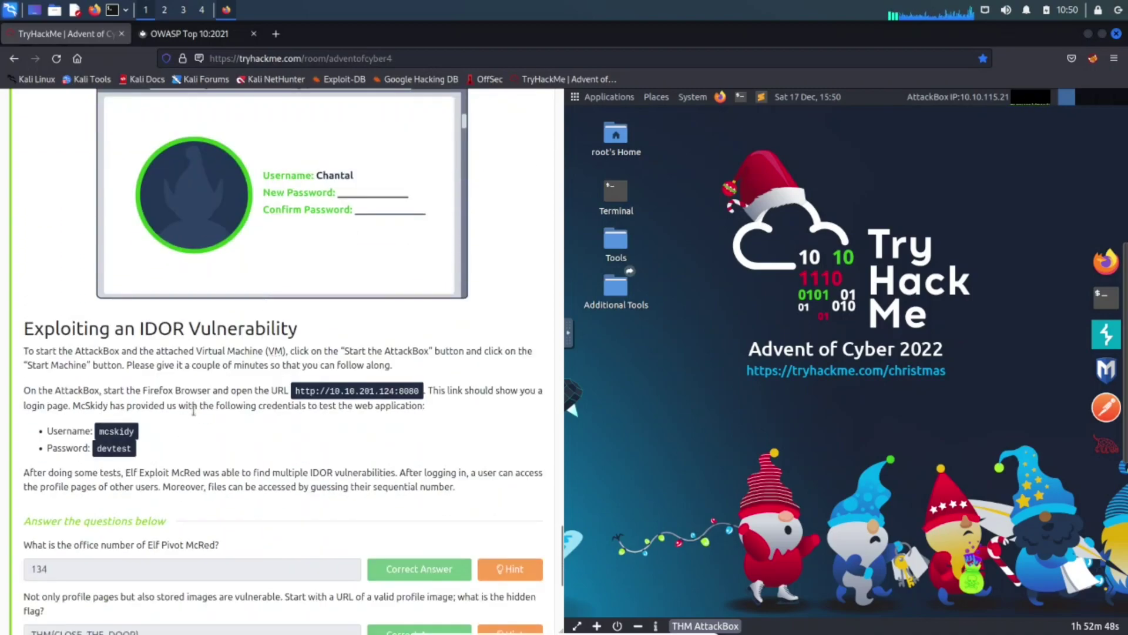
scroll(176, 406, down, 1)
scroll(99, 478, down, 2)
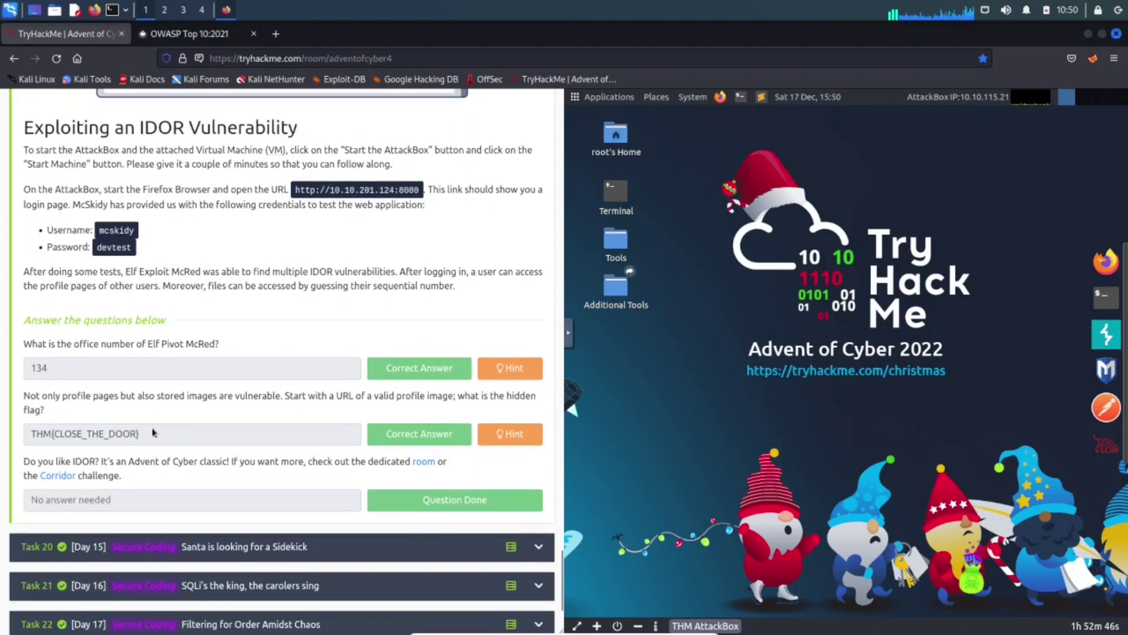
scroll(145, 426, up, 2)
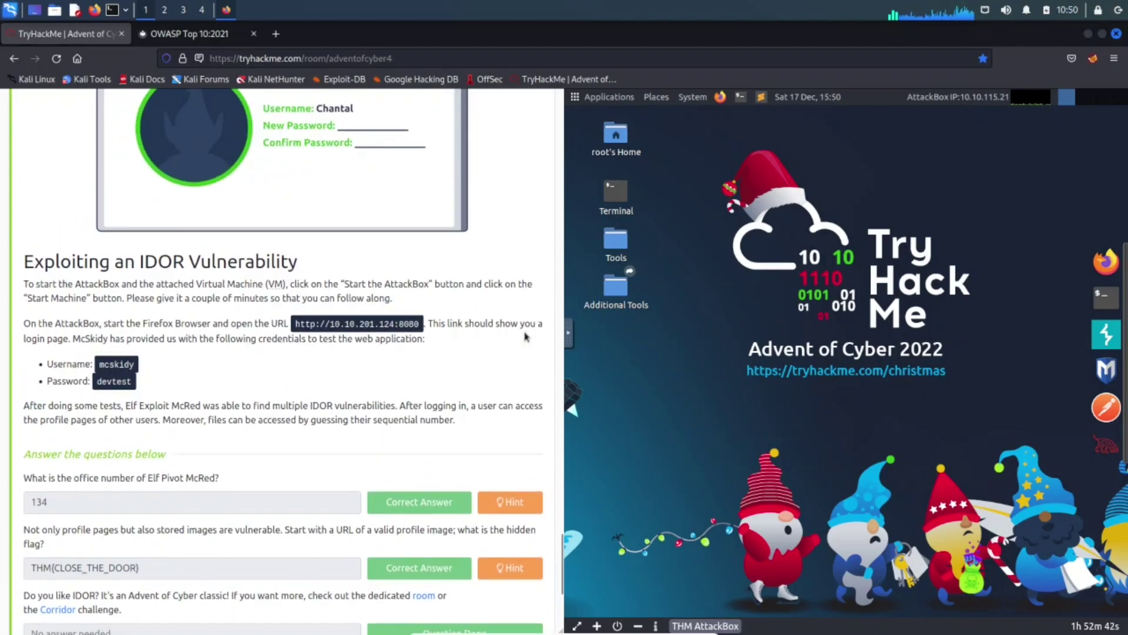
Step: Launch Firefox in the AttackBox and copy the target web app URL from the task
click(1106, 262)
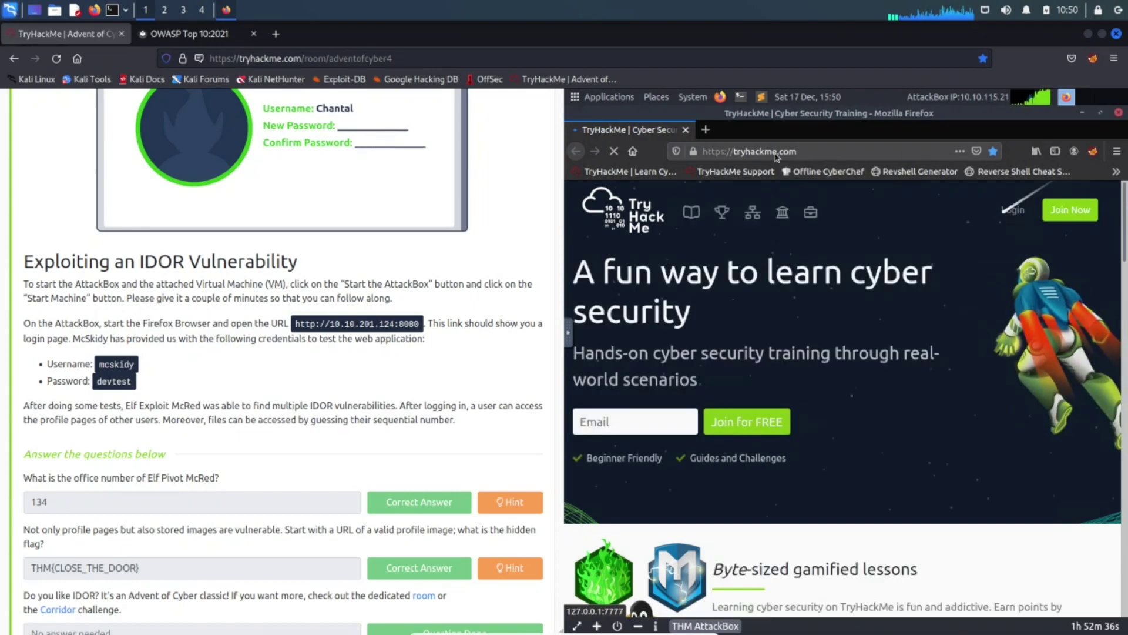
click(764, 151)
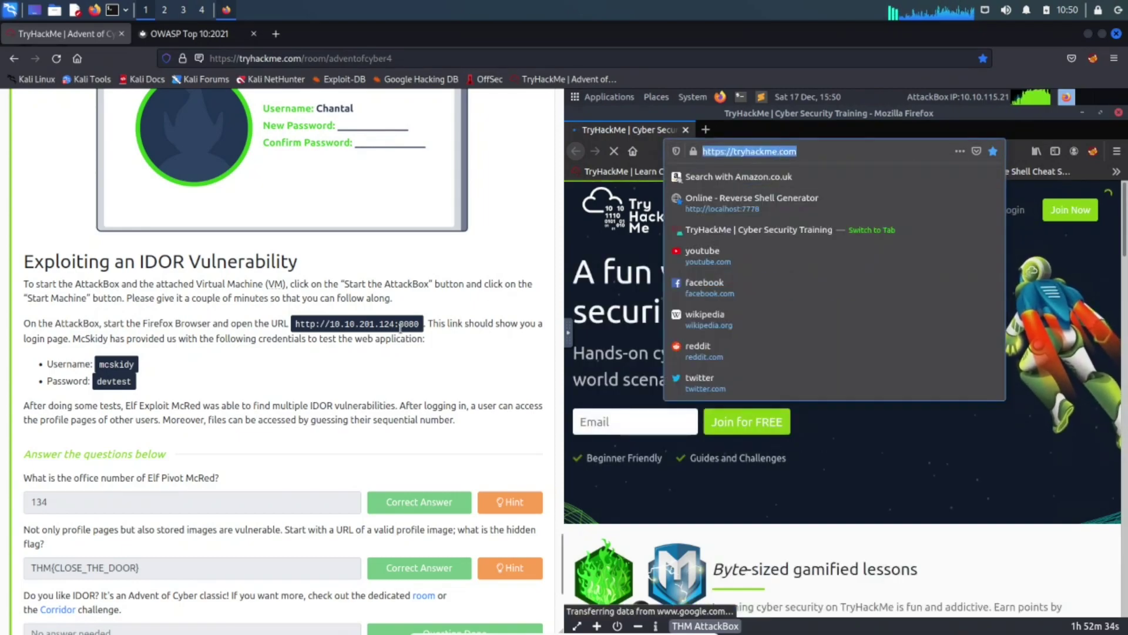
triple_click(420, 332)
click(421, 332)
drag(421, 333, 294, 326)
right_click(295, 325)
click(352, 435)
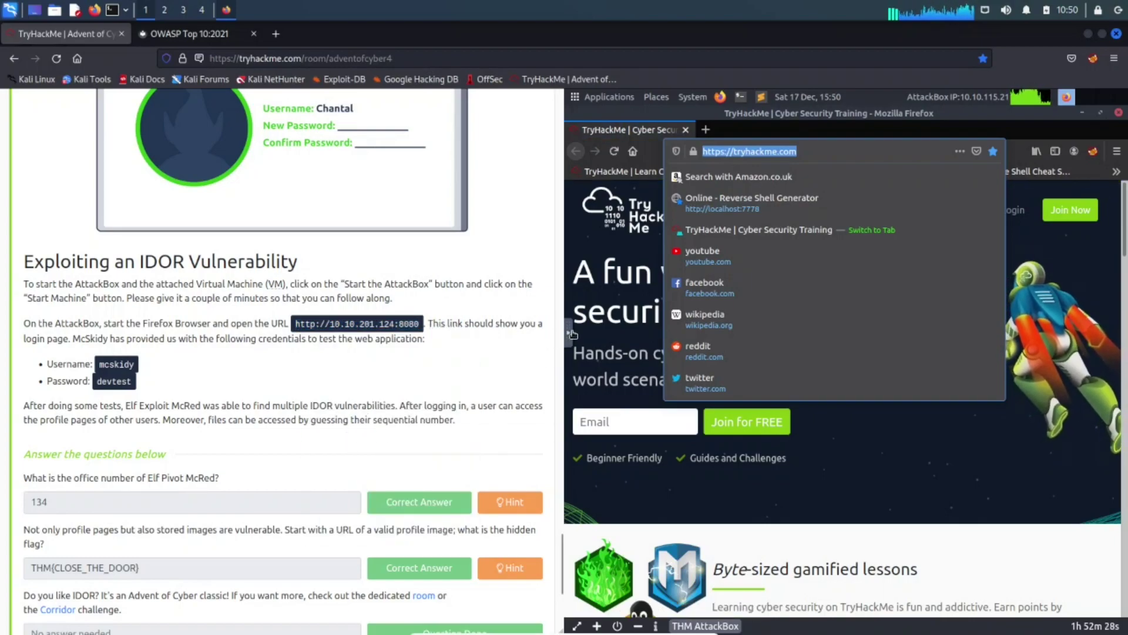
Step: Load 10.10.201.124:8080 in the AttackBox Firefox by pasting it through the Guacamole clipboard
click(568, 332)
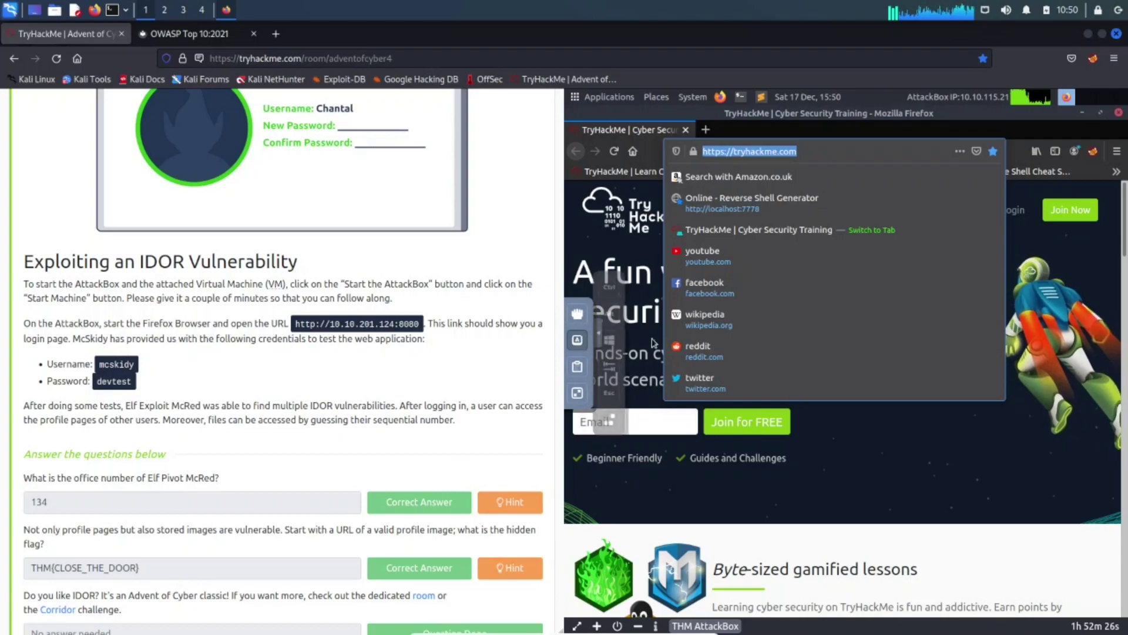
click(577, 367)
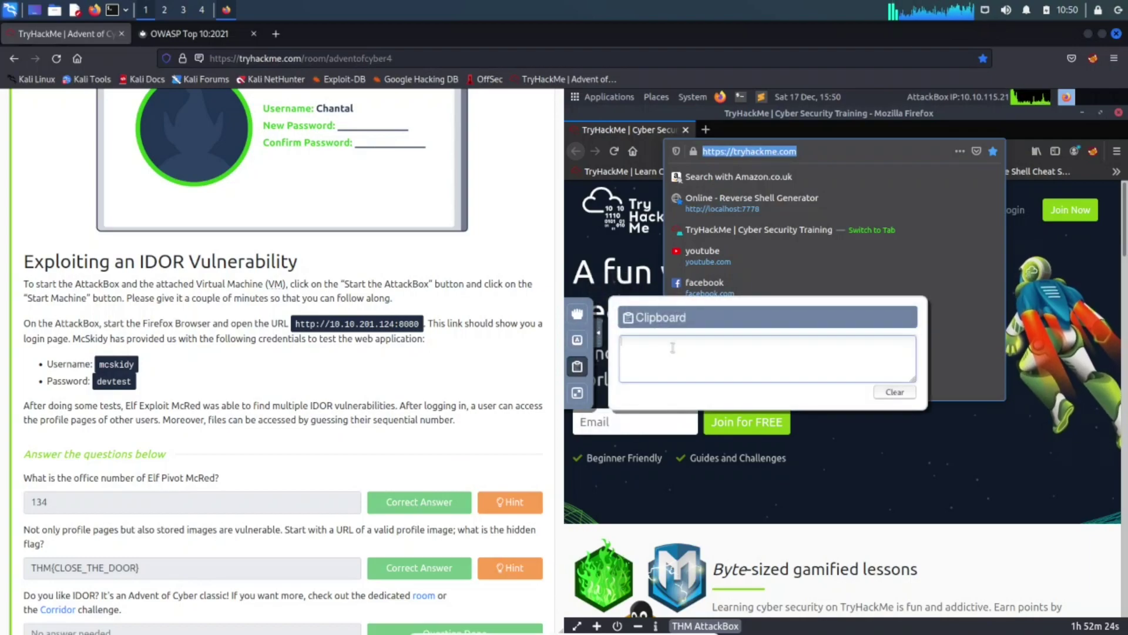
key(ctrl+v)
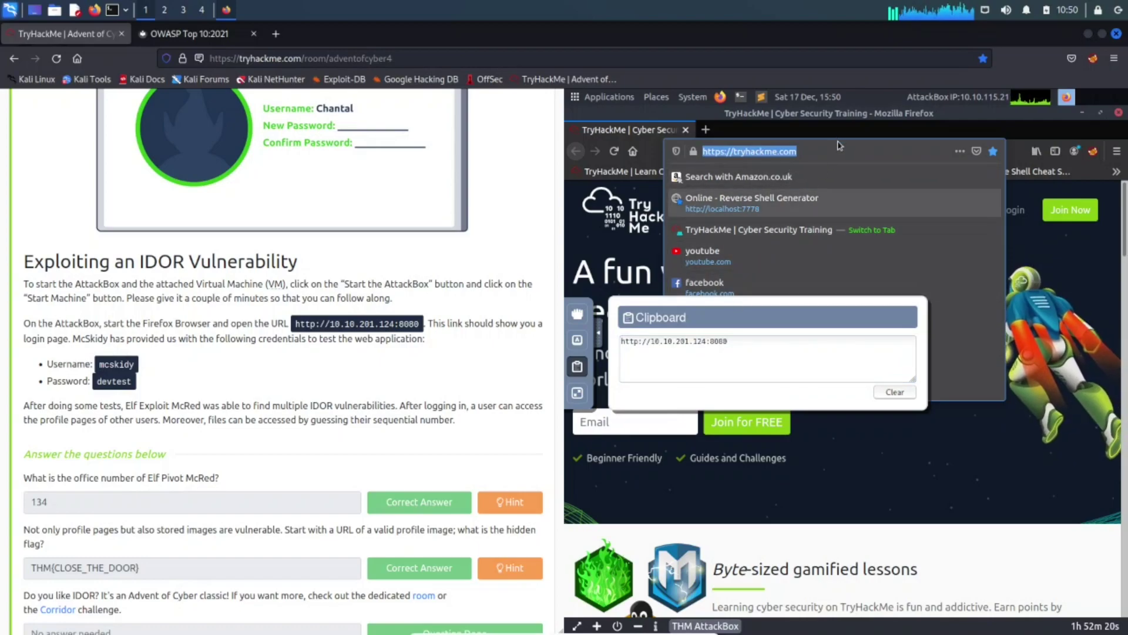
key(ctrl+c)
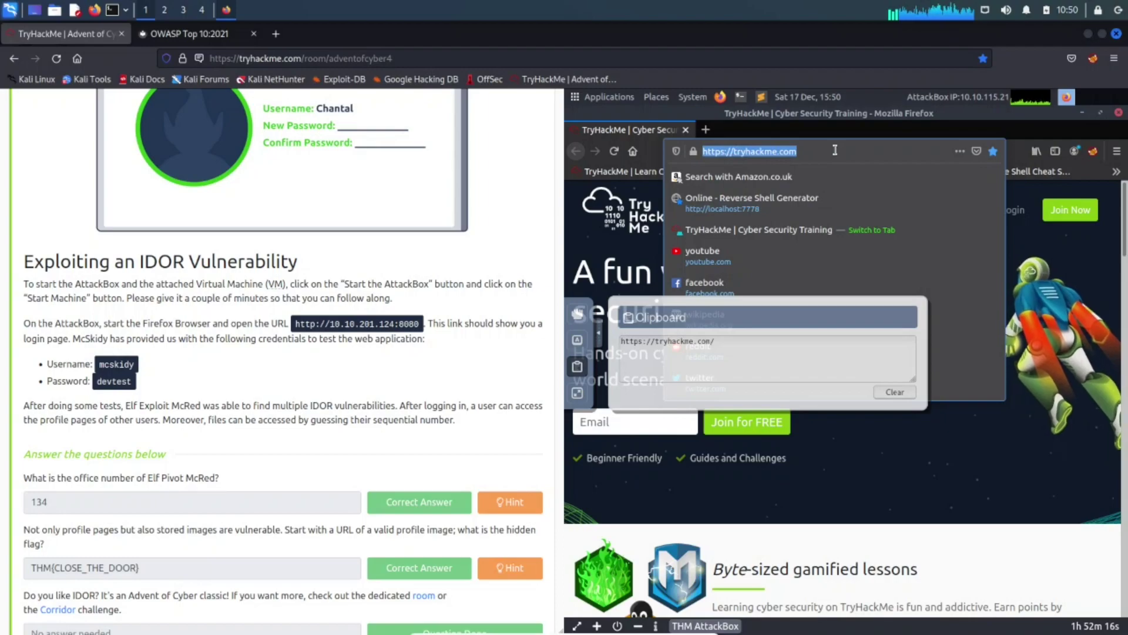
key(ctrl+v)
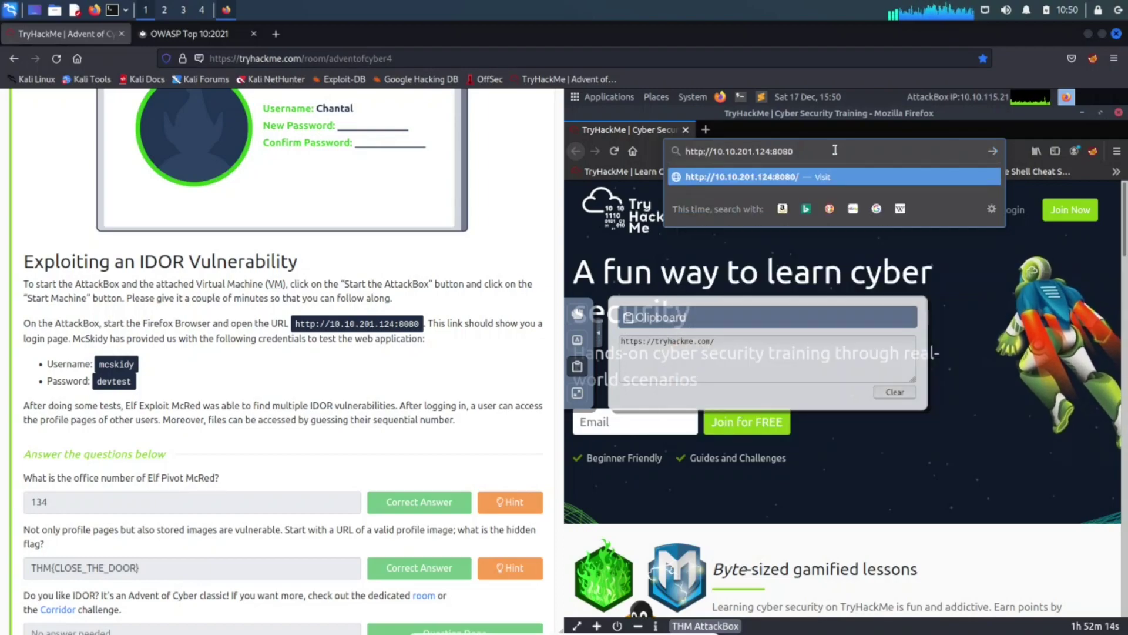
key(Return)
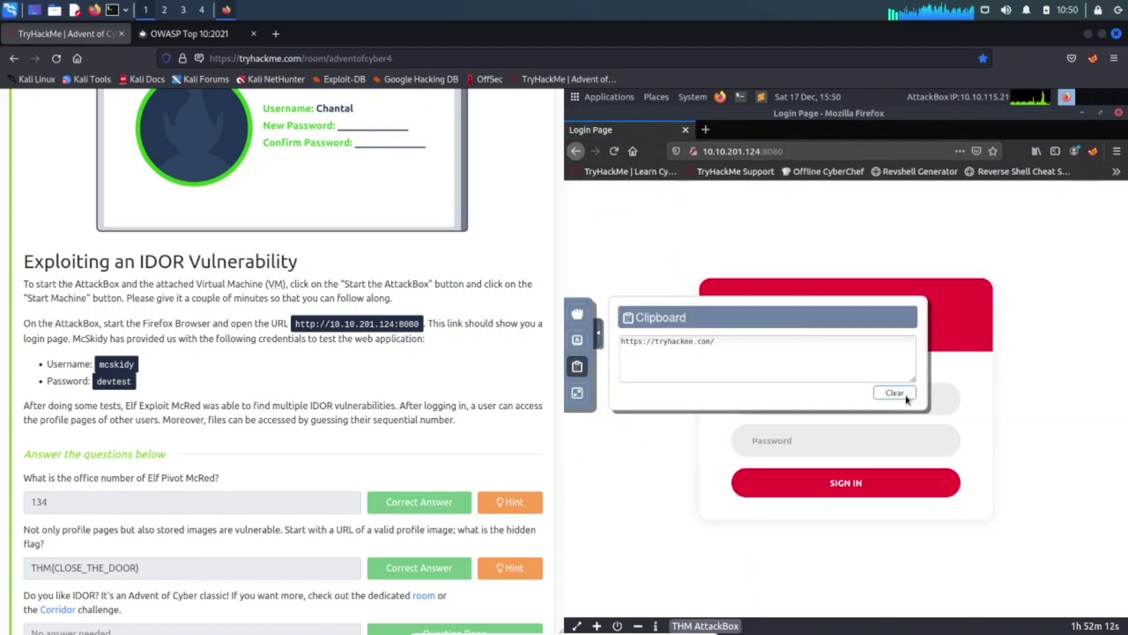
Step: Clear and hide the clipboard panel, then log in with the provided test username and password
click(894, 392)
click(598, 334)
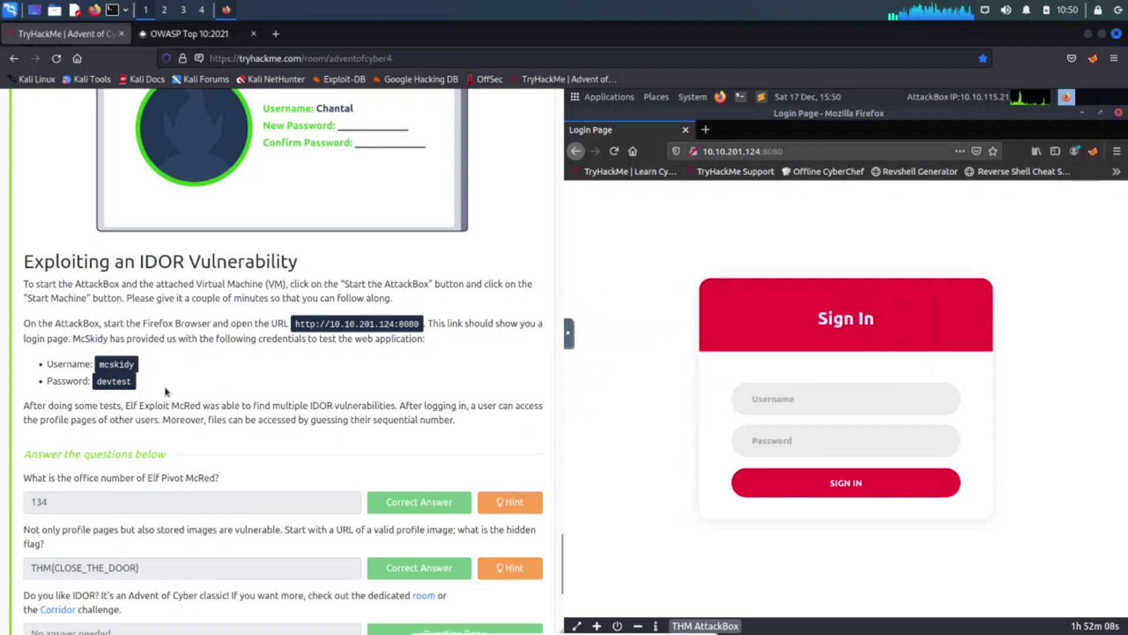
click(877, 402)
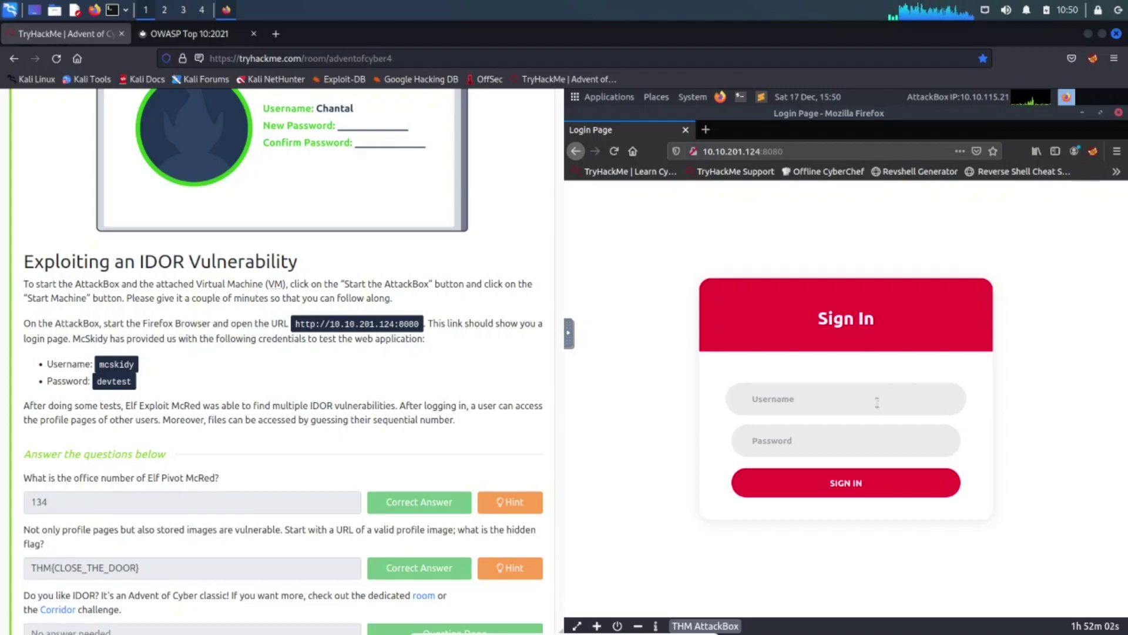
text(mcskidy)
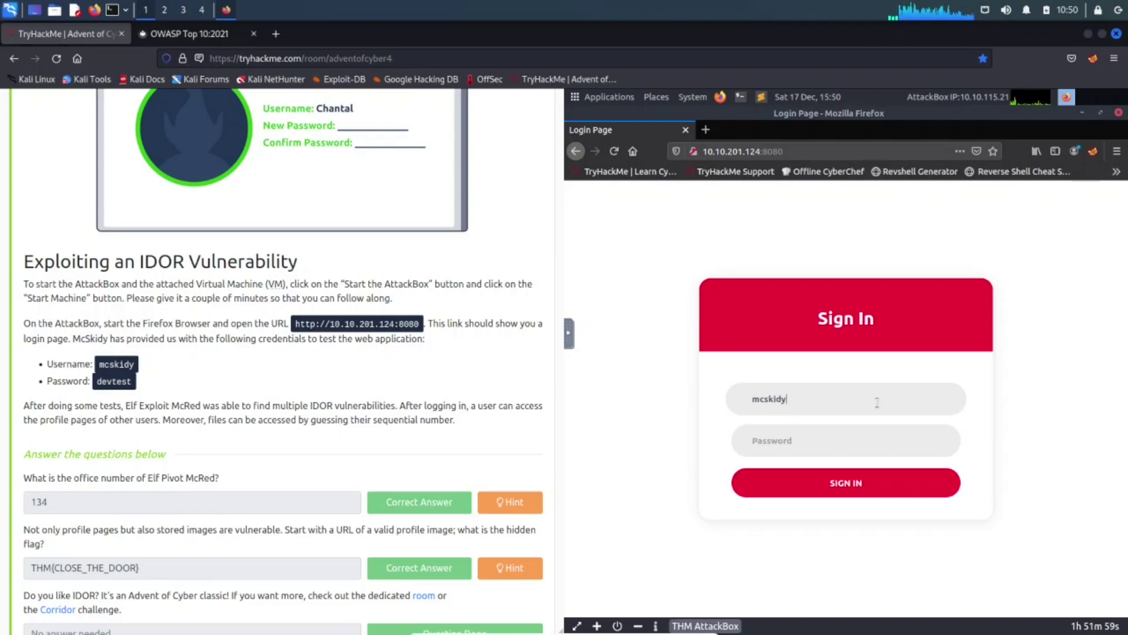
key(Tab)
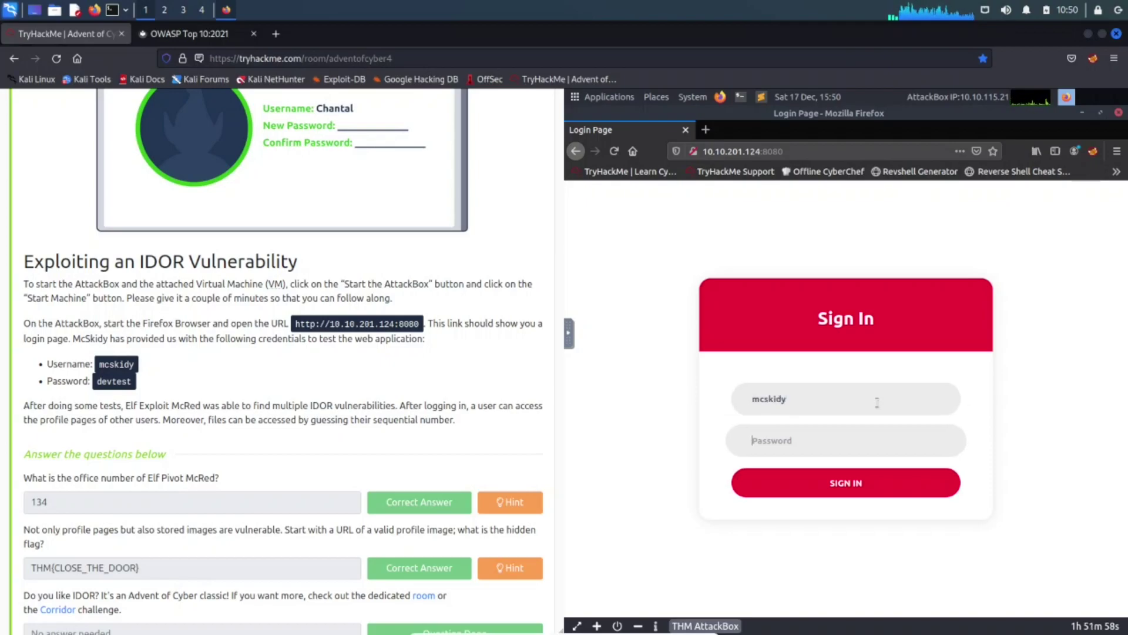
text(devtest)
key(Return)
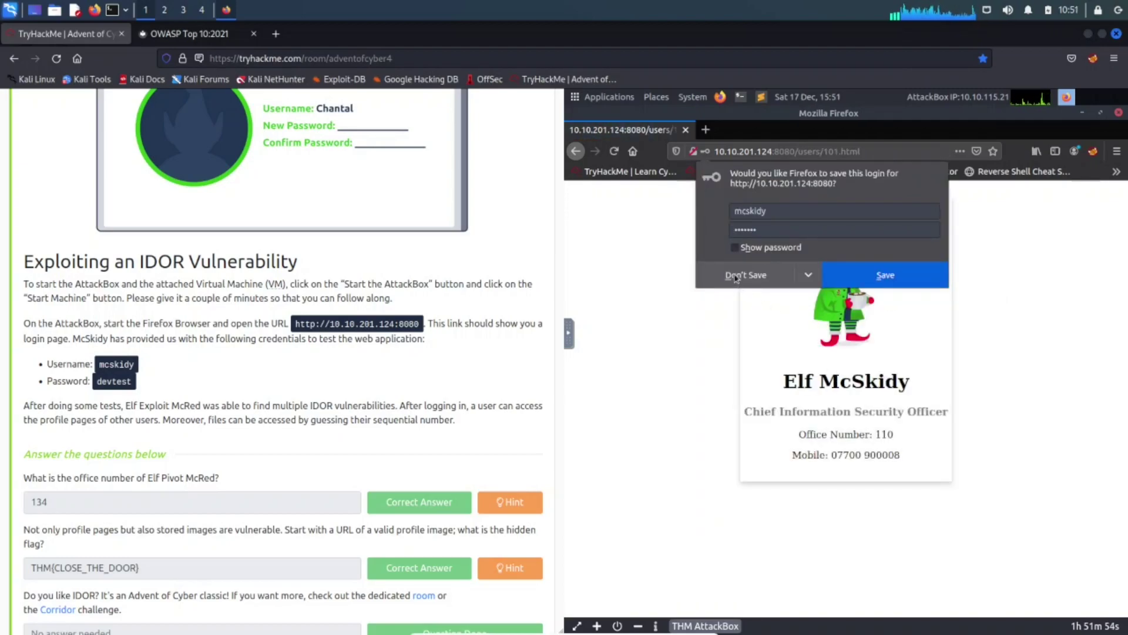
Step: Choose 'Don't Save' on Firefox's login prompt and check the mobile number on the CISO's profile
click(735, 277)
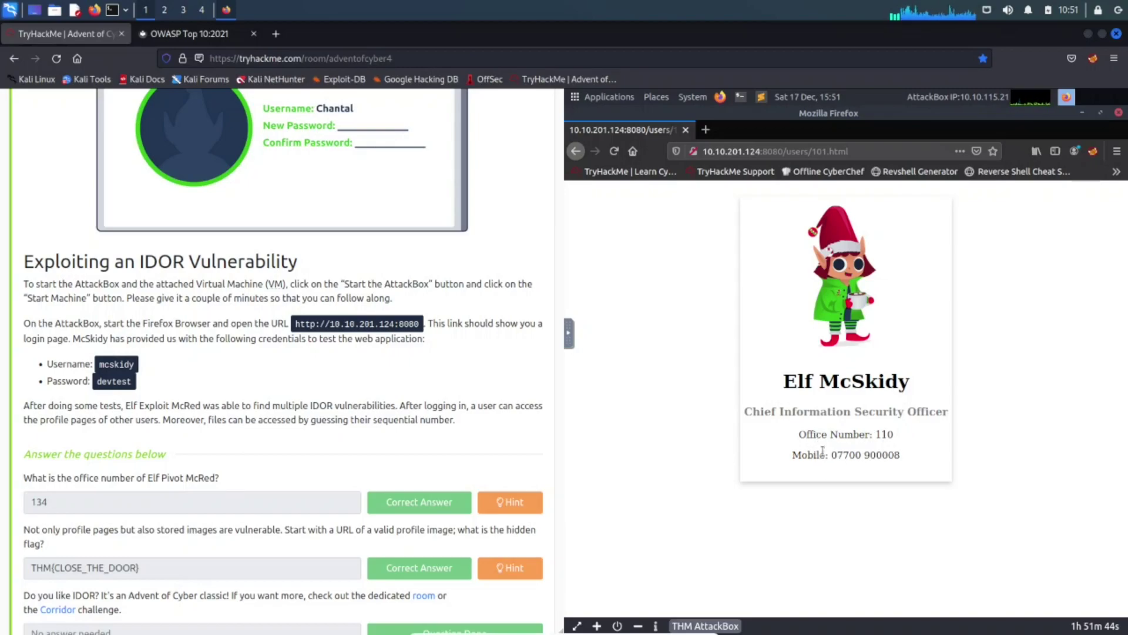
drag(832, 453, 896, 456)
click(922, 467)
click(864, 152)
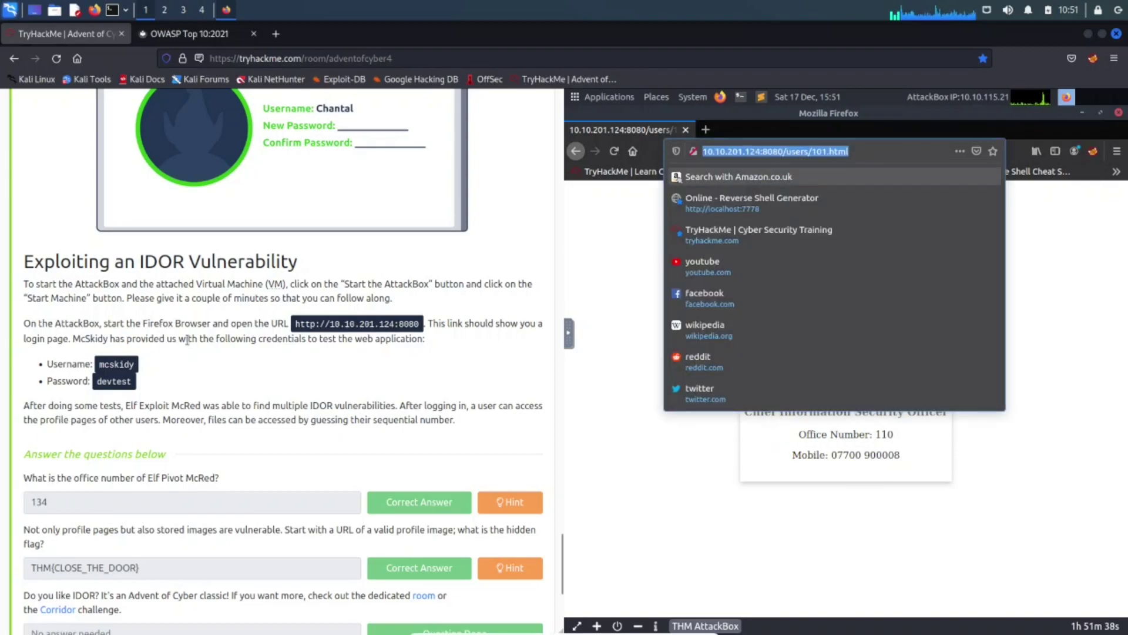
scroll(191, 344, up, 20)
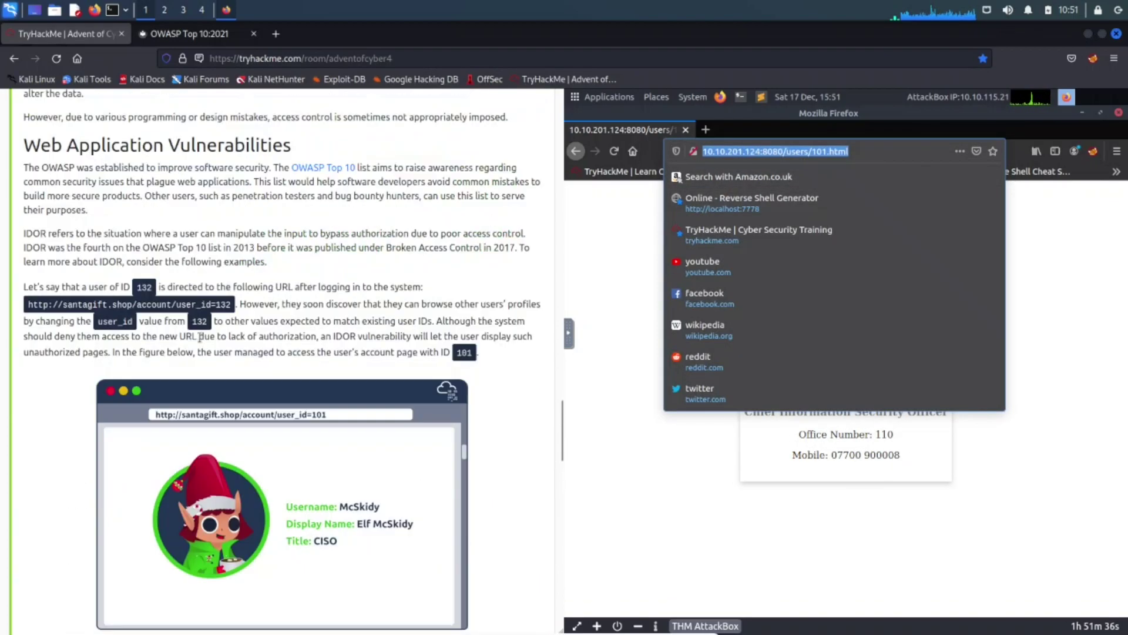
scroll(208, 346, down, 5)
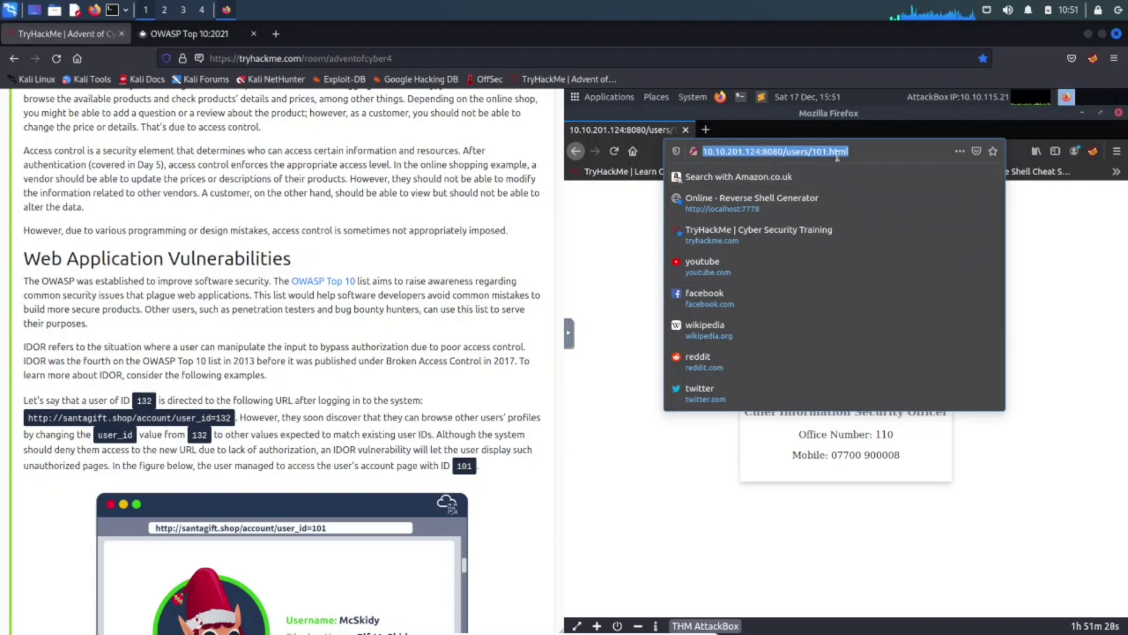
click(667, 455)
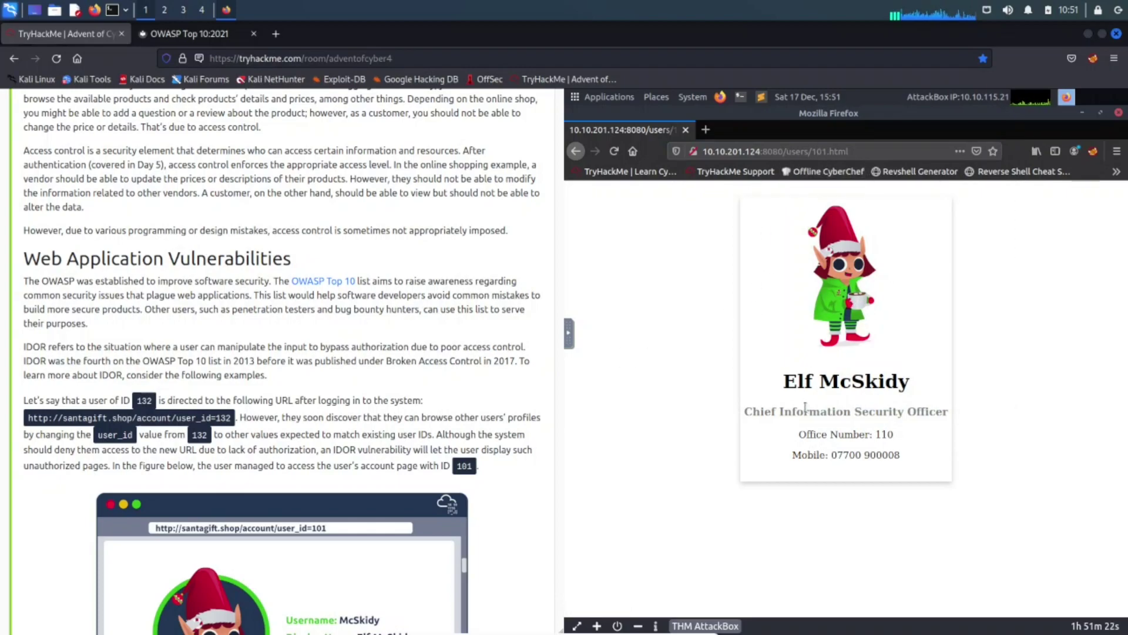
scroll(351, 392, down, 15)
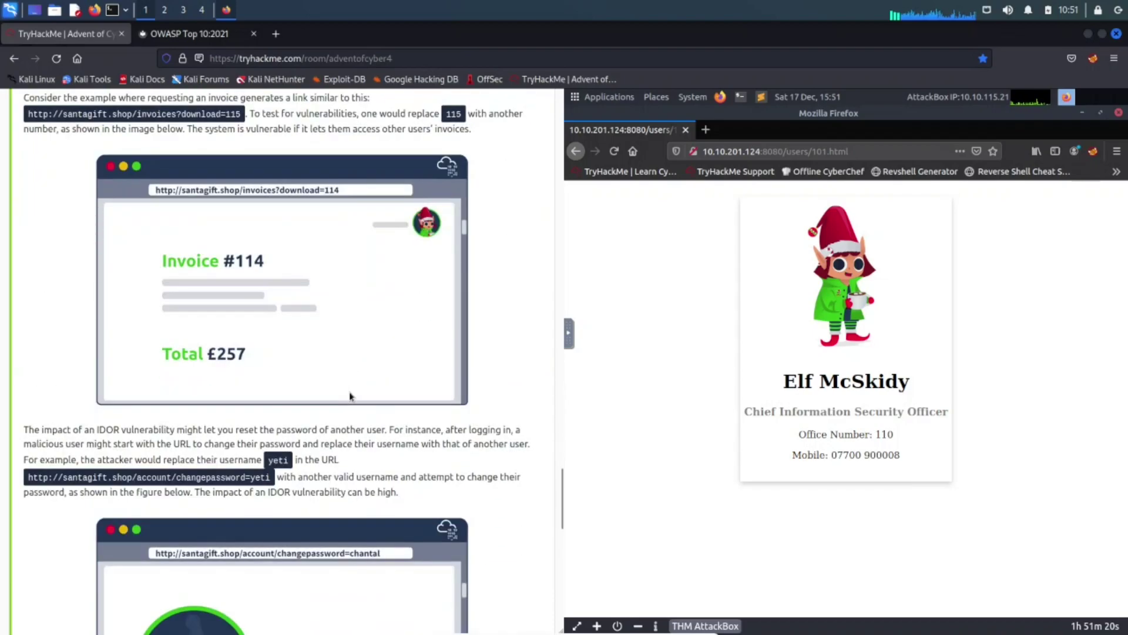
scroll(352, 387, down, 4)
scroll(353, 388, up, 3)
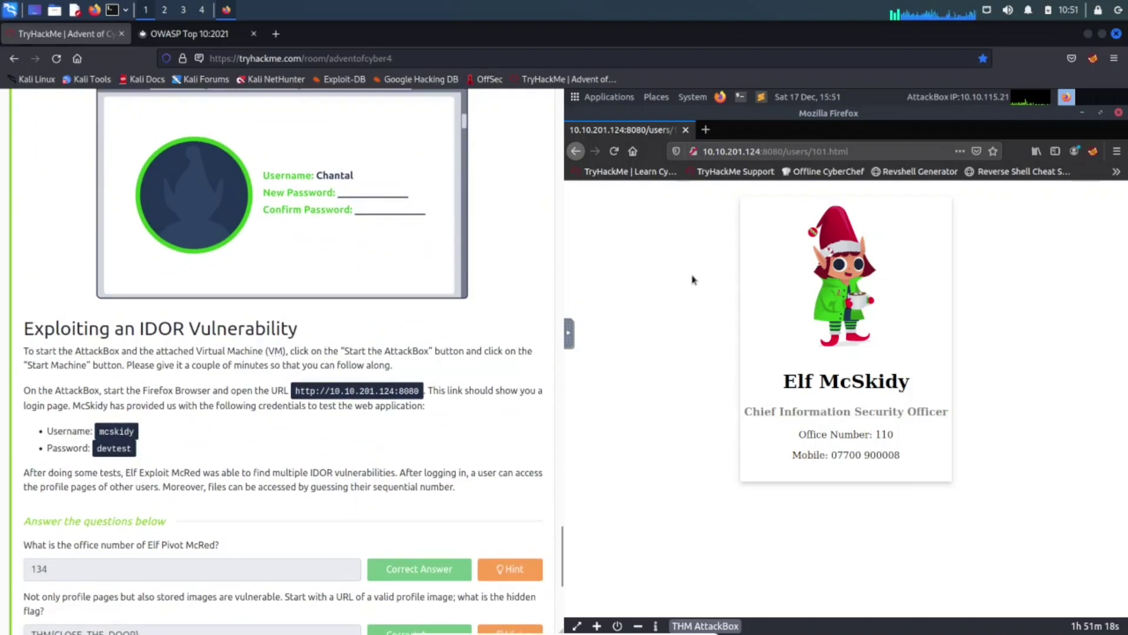
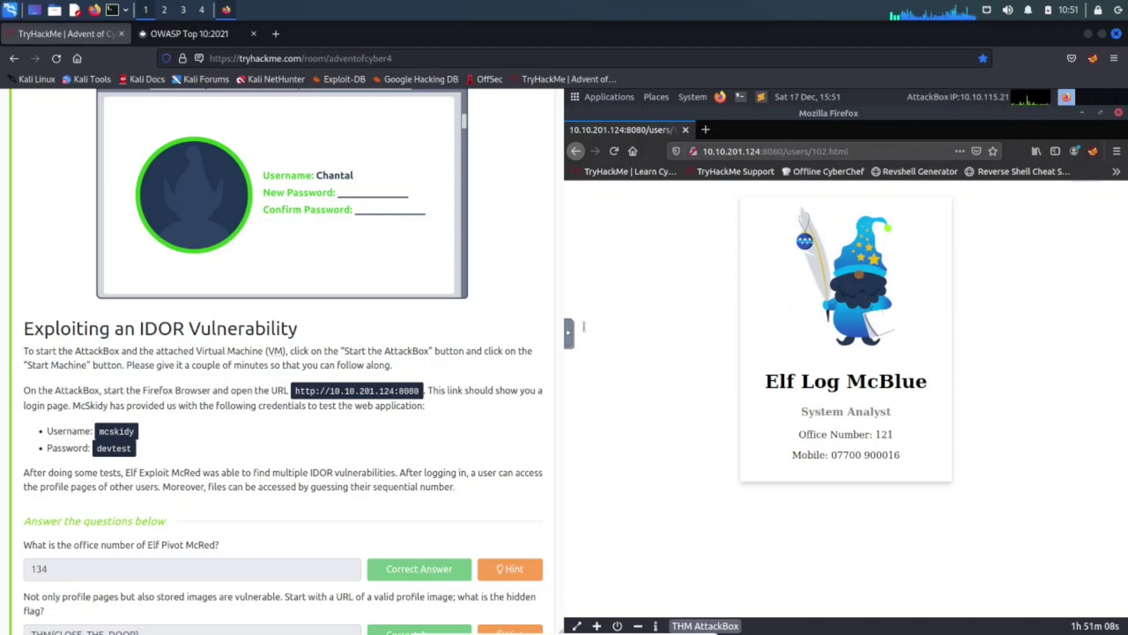
Step: Edit the AttackBox Firefox address from users/102.html toward users/10.html, without loading it
scroll(225, 390, down, 5)
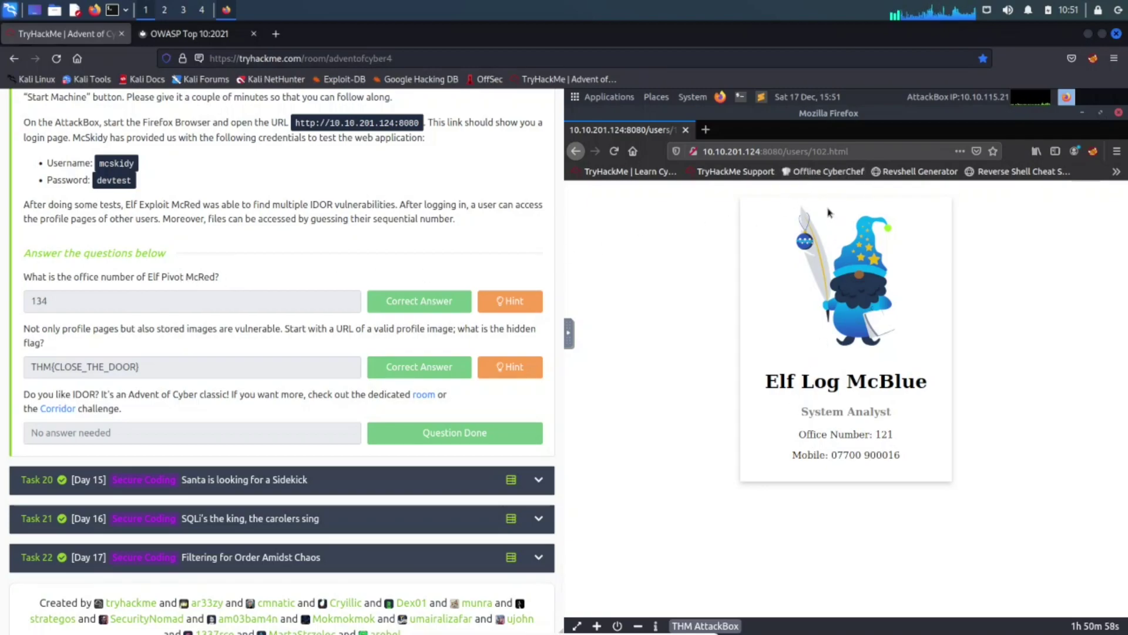
click(831, 151)
click(875, 151)
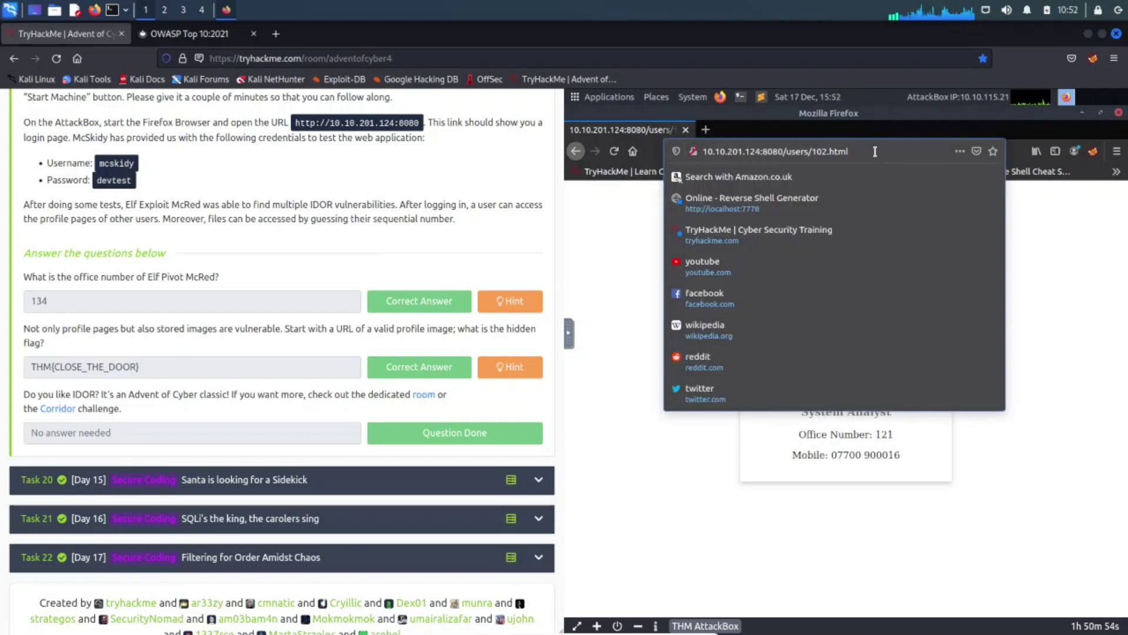
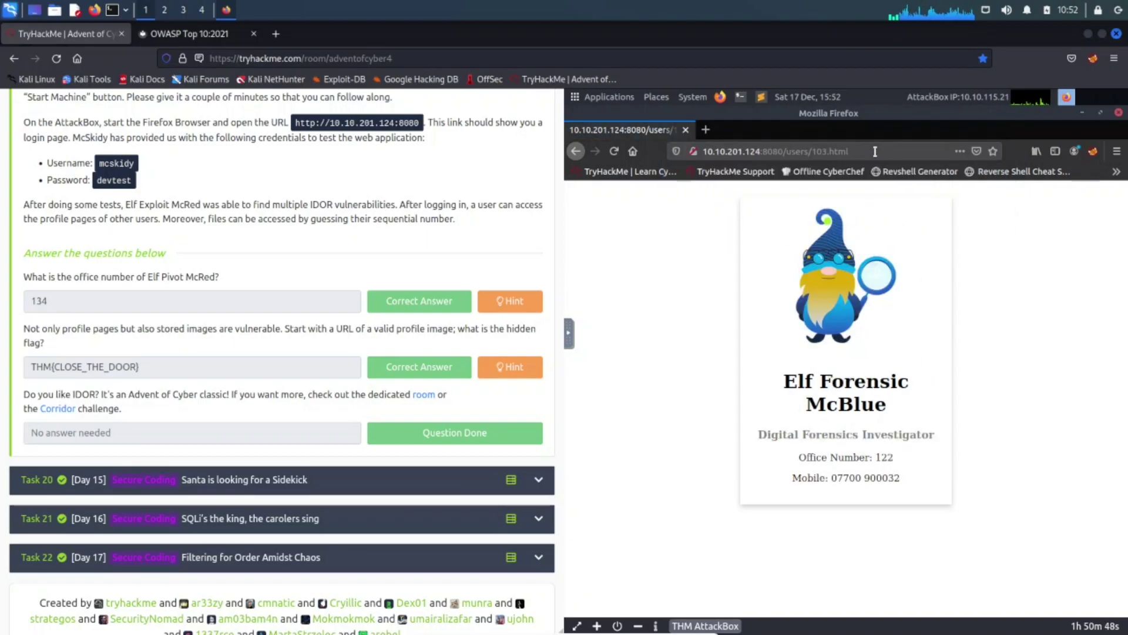
Step: Start editing the users/103.html address in the URL bar to change the profile number
click(830, 148)
click(828, 151)
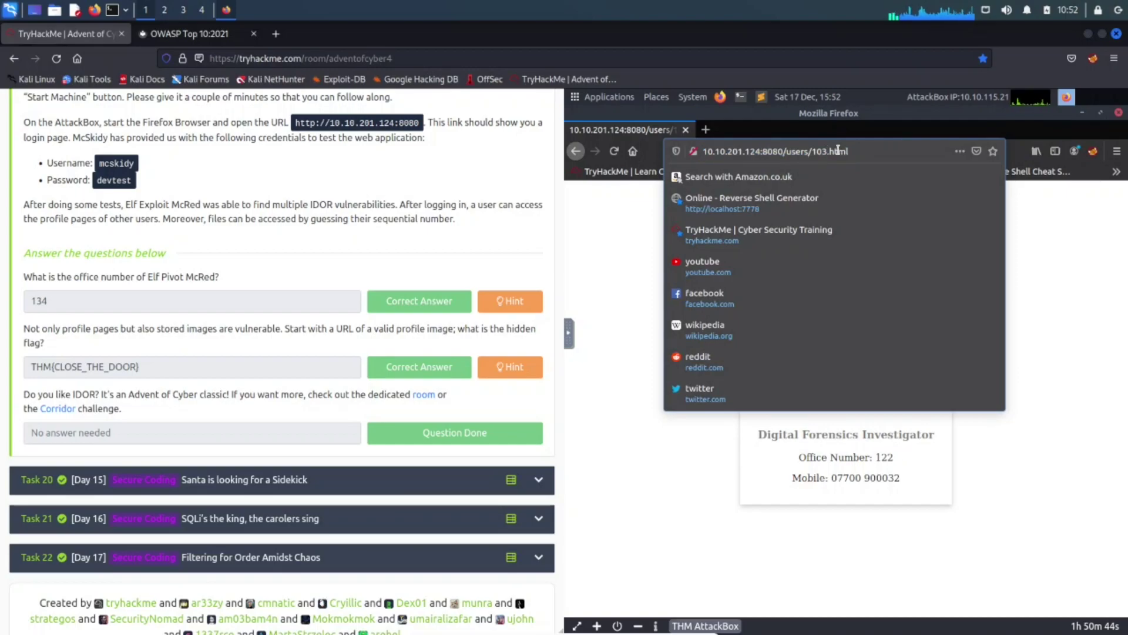
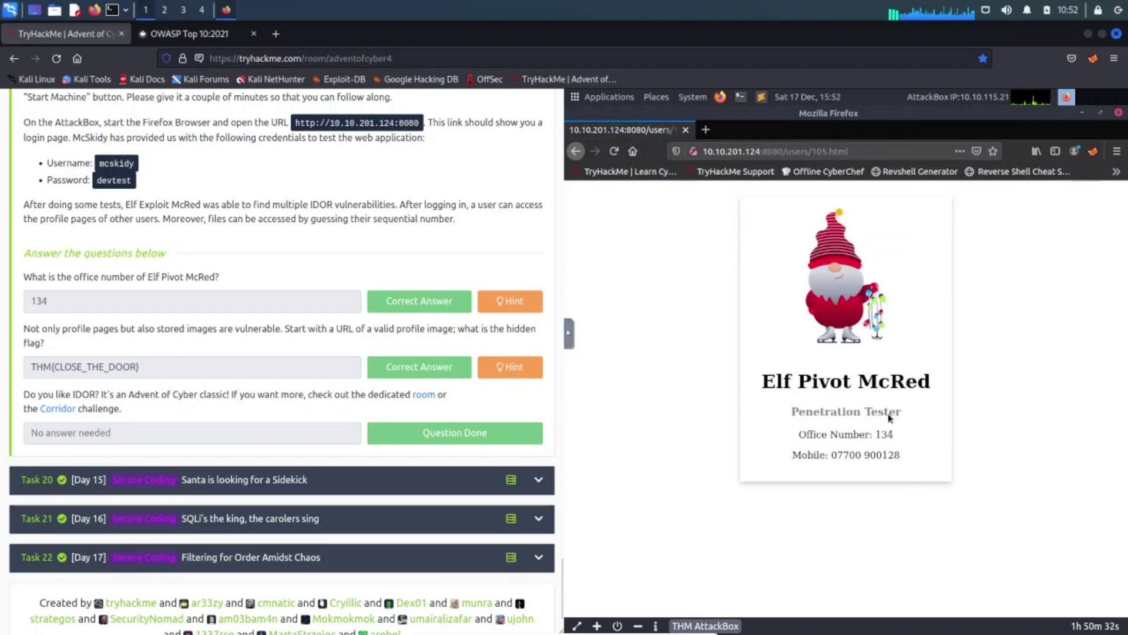
Step: Highlight the profile's Penetration Tester title, office number 134 and mobile number line
triple_click(777, 419)
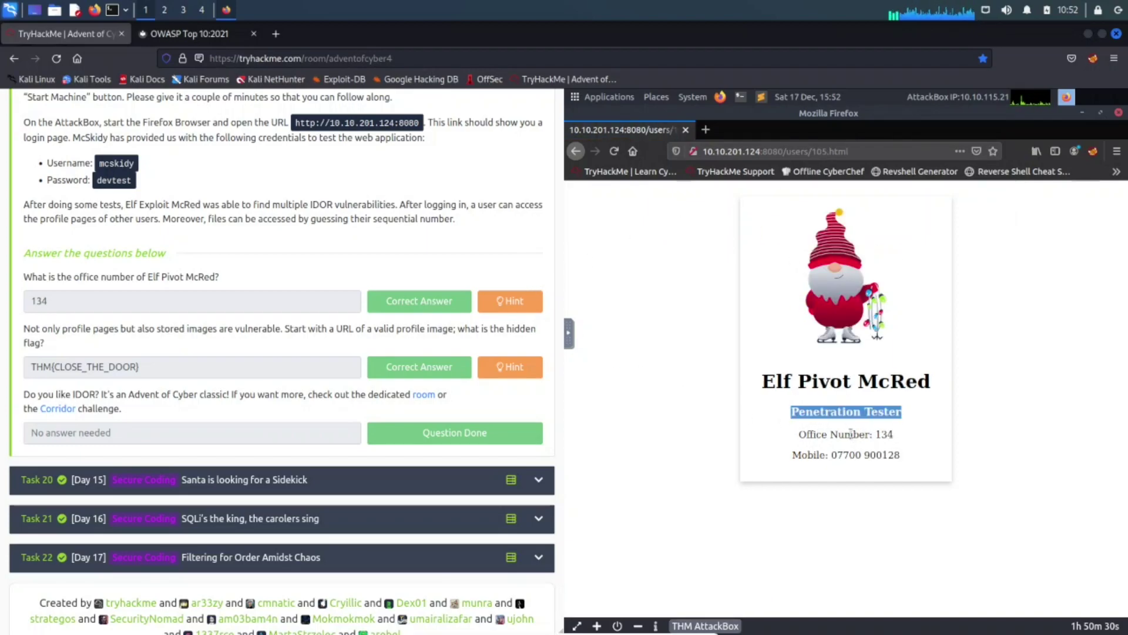
click(894, 434)
shift+click(865, 438)
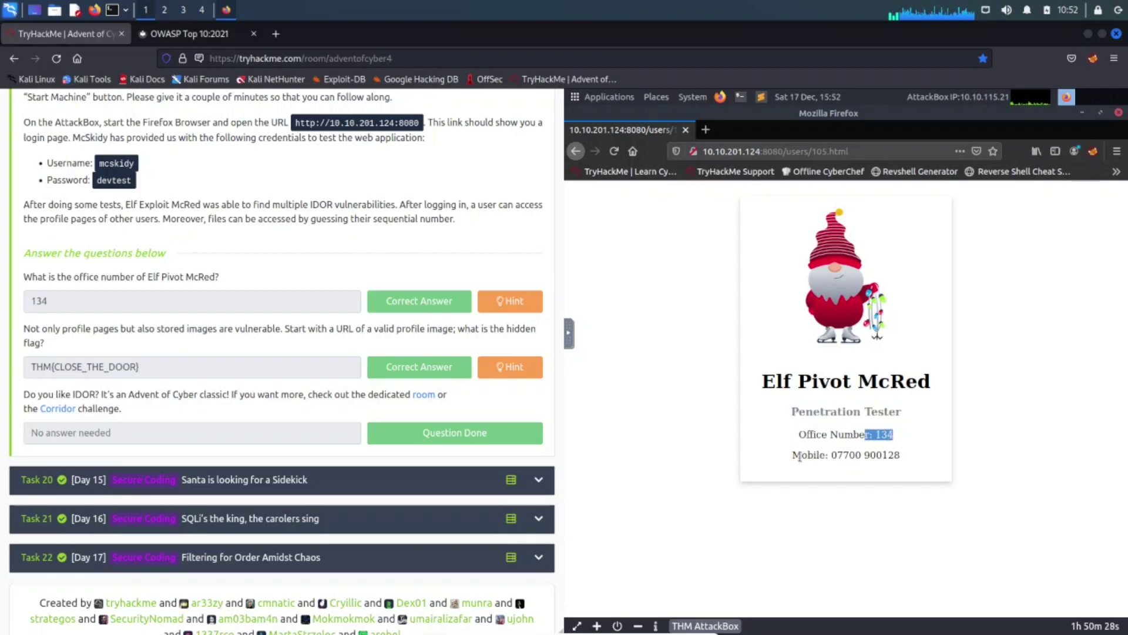
drag(794, 456, 885, 473)
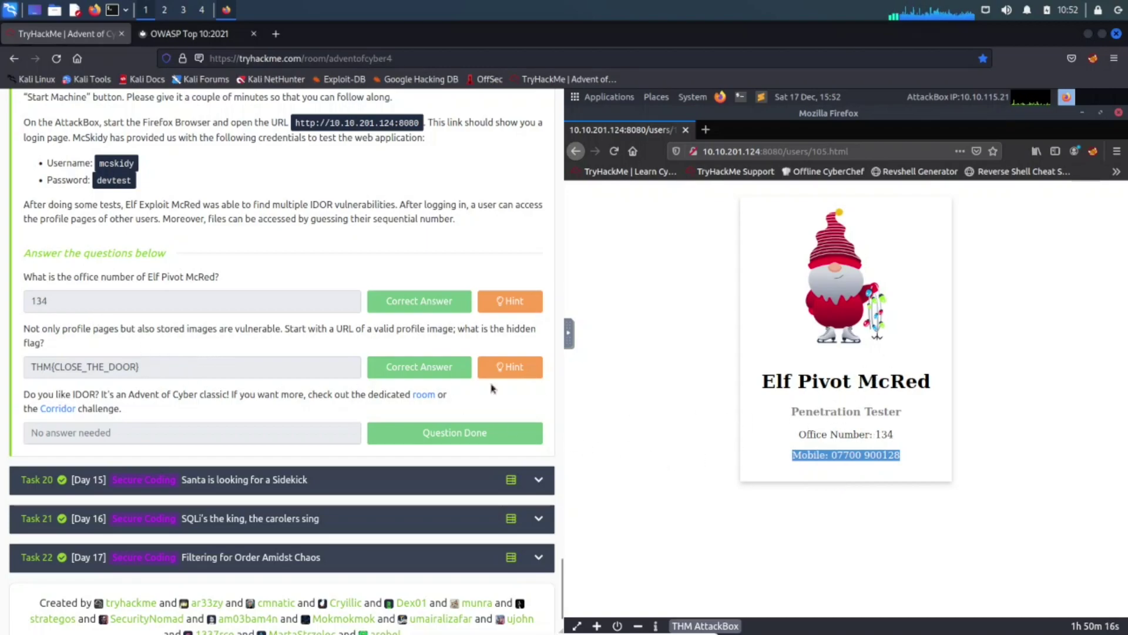
Step: Check the submitted answer 134, then view the gnome profile image 105.png on its own
double_click(152, 308)
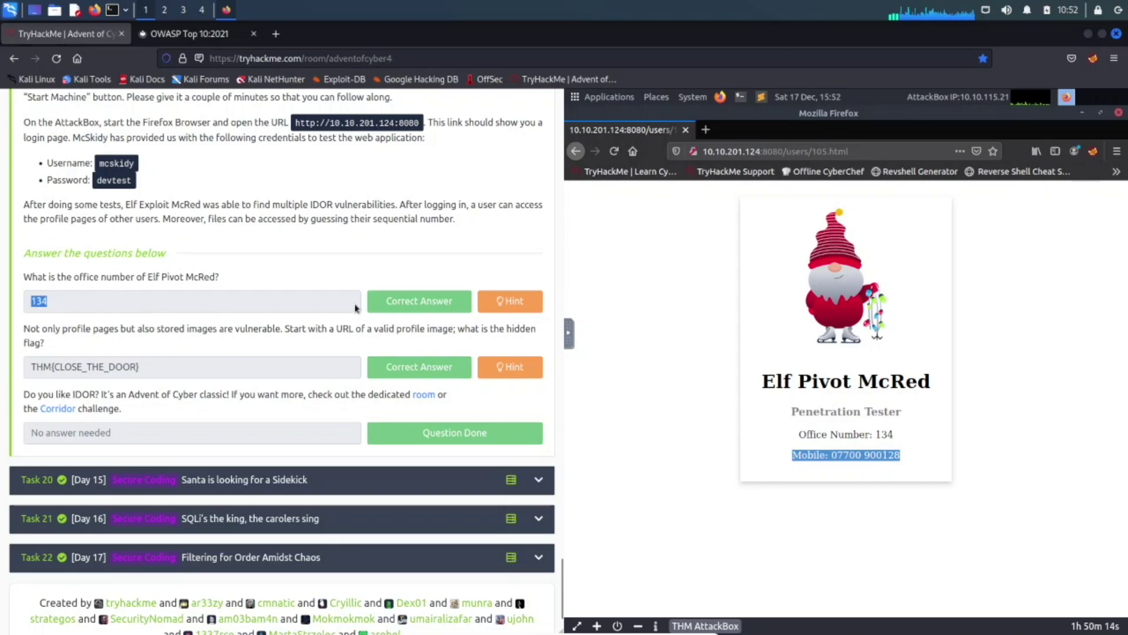
click(178, 335)
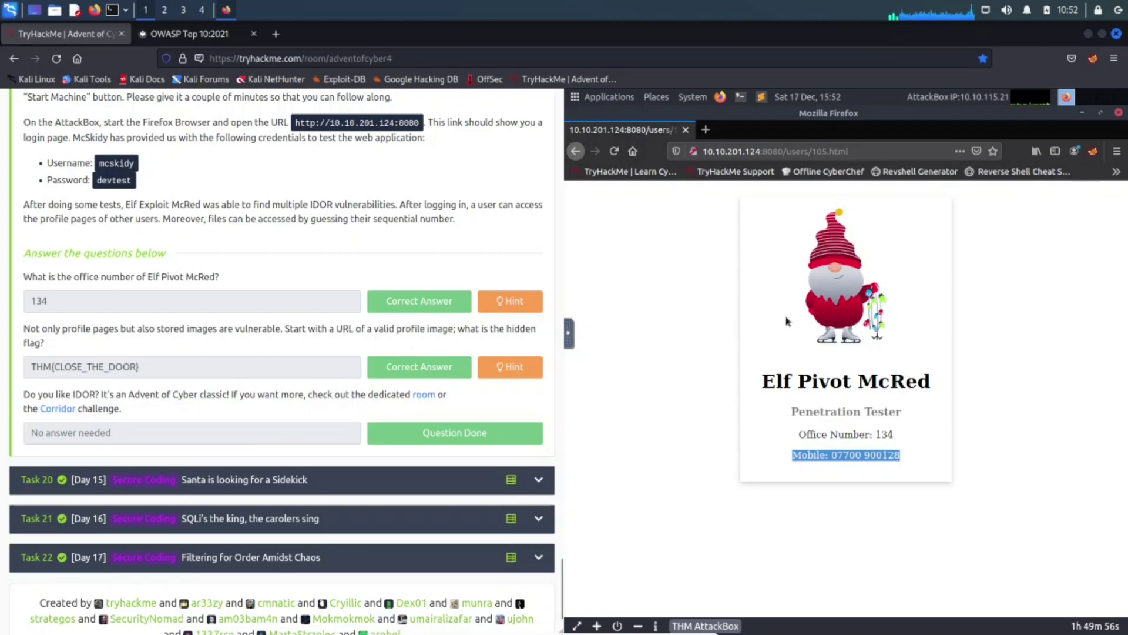
right_click(854, 301)
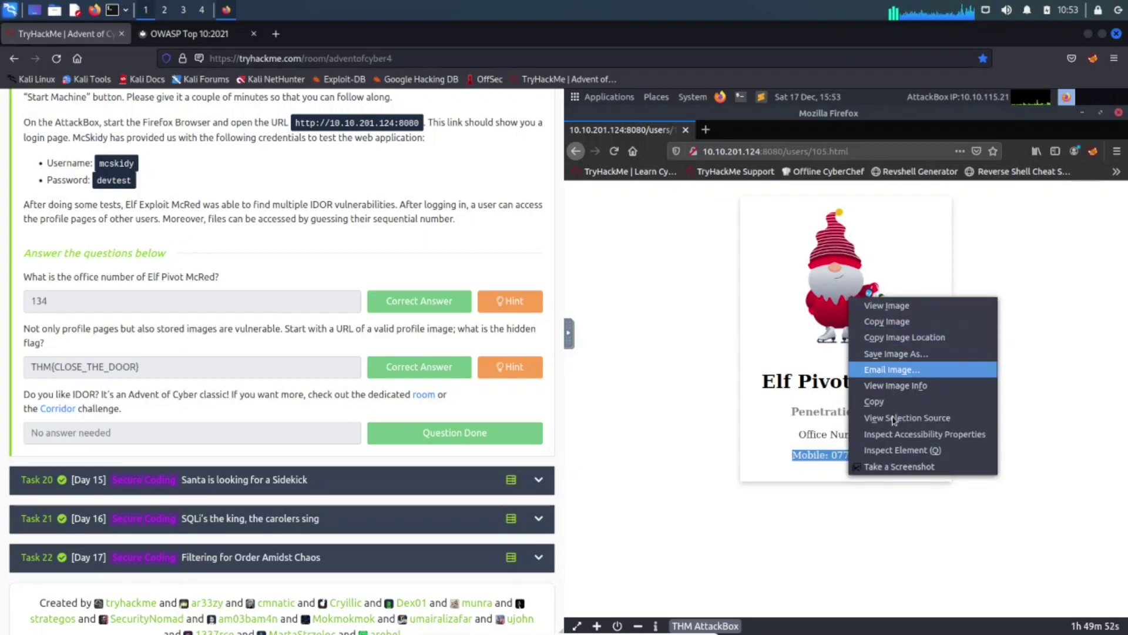
click(895, 308)
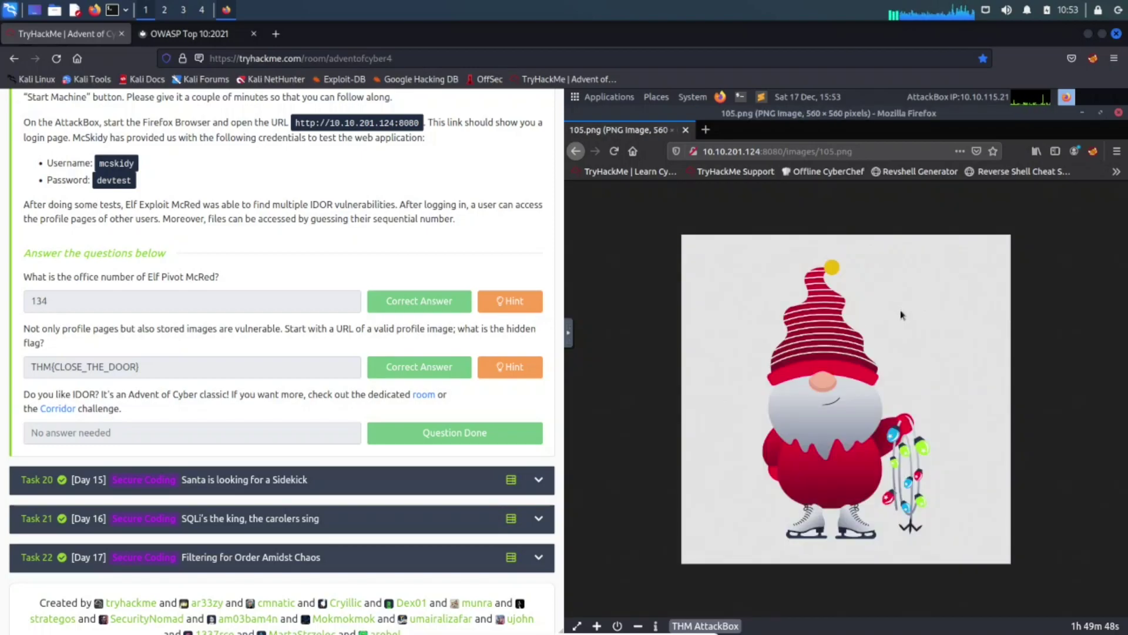
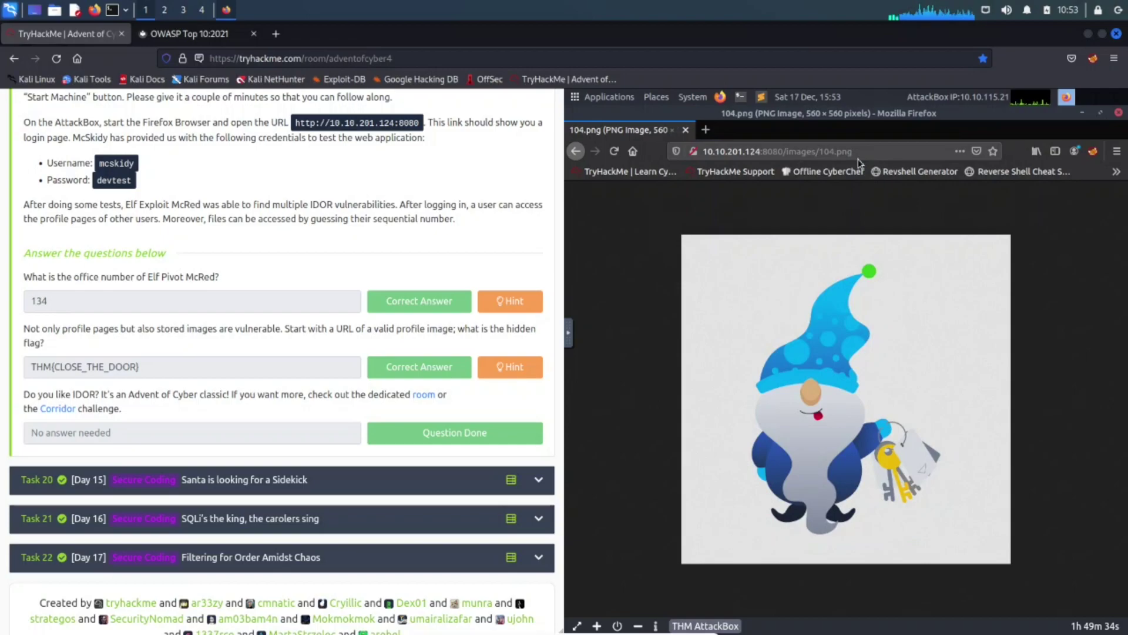
Step: Select the 10.10.201.124:8080/images/104.png address in the URL bar to change its file number
click(836, 153)
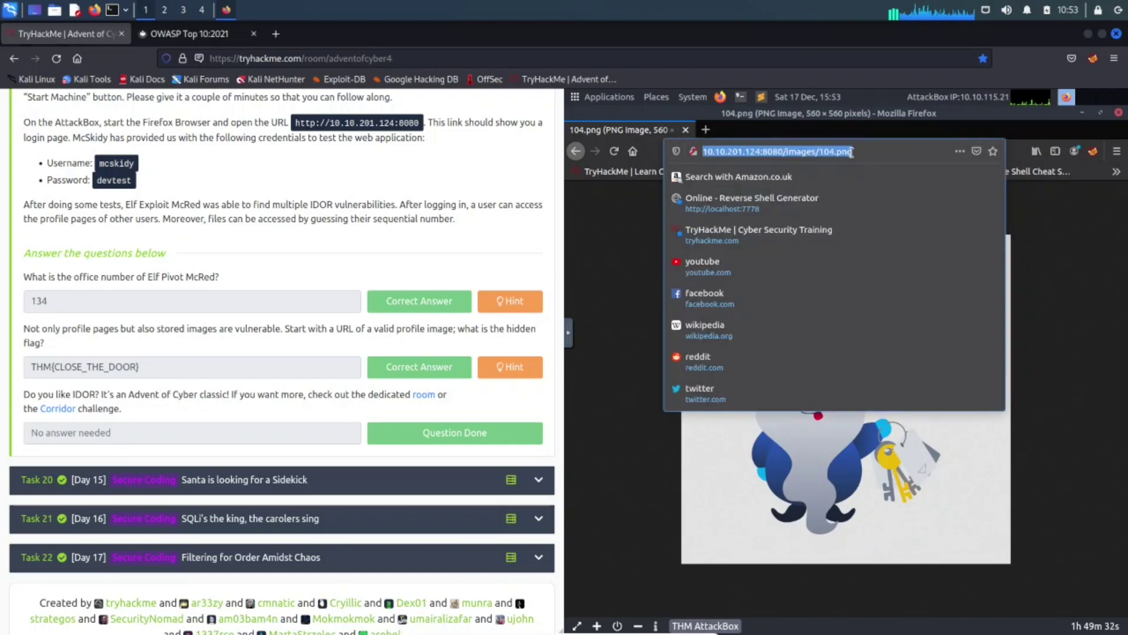
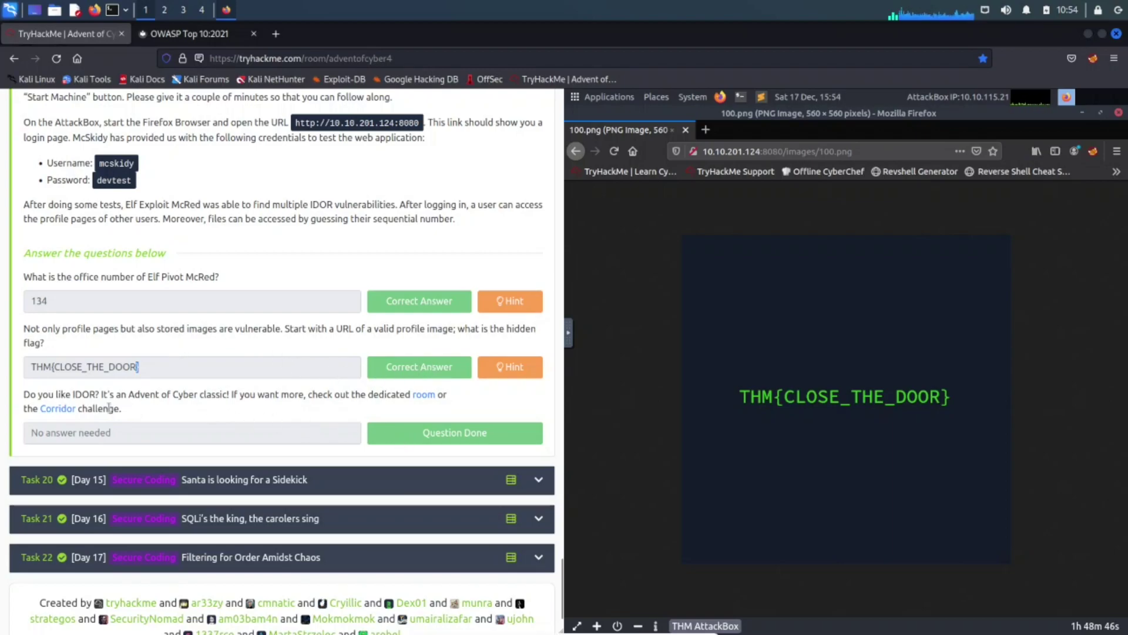
Step: Open the Day 14 IDOR room link in a new tab and switch to it
right_click(428, 399)
click(470, 406)
key(ctrl+Tab)
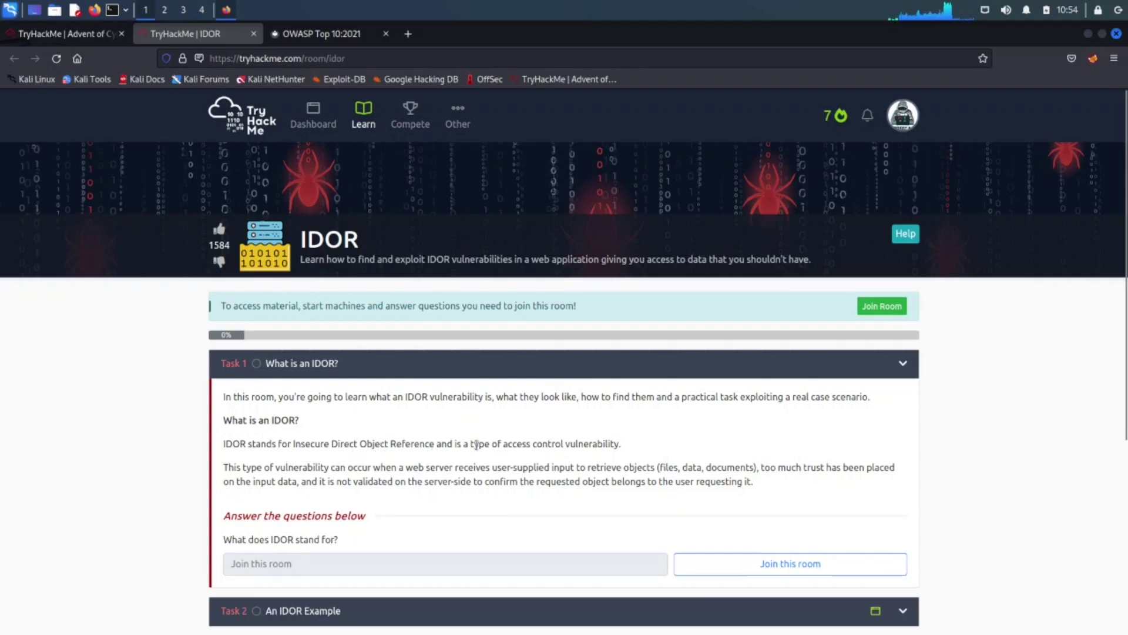
Step: Go back to the Advent of Cyber 2022 tab and scroll through Task 19
click(47, 34)
scroll(139, 356, up, 15)
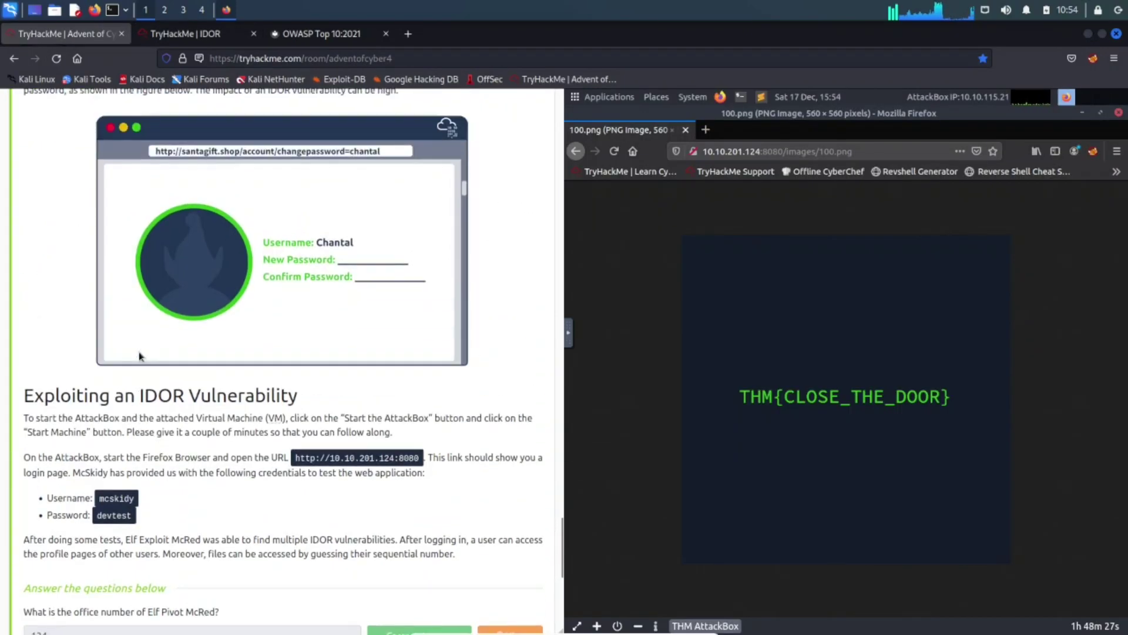
scroll(139, 355, up, 20)
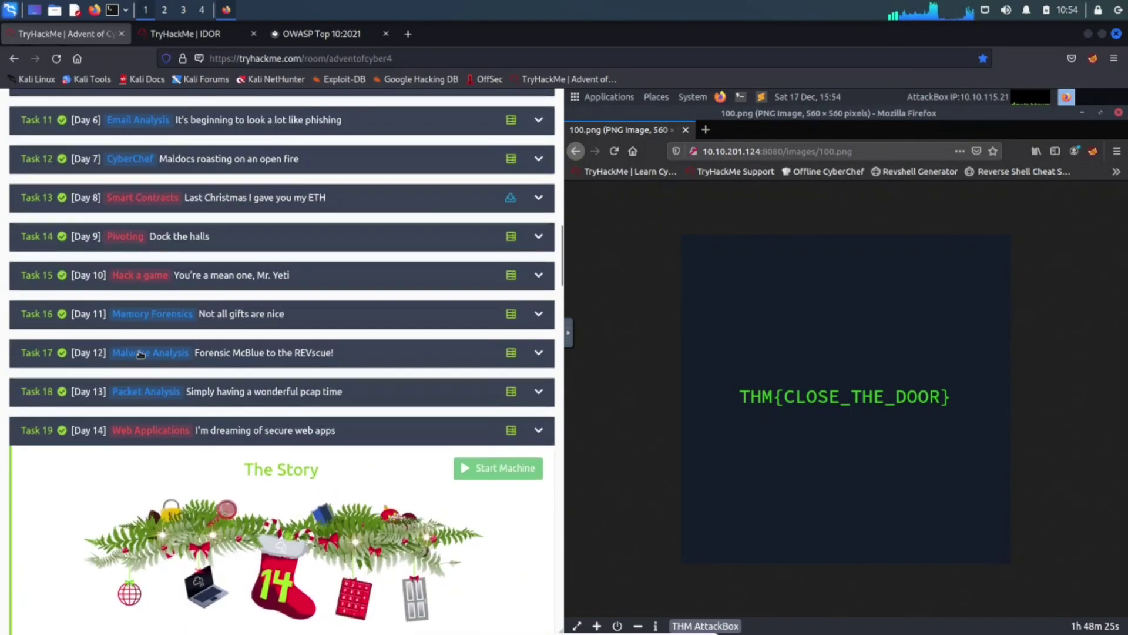
scroll(139, 356, down, 5)
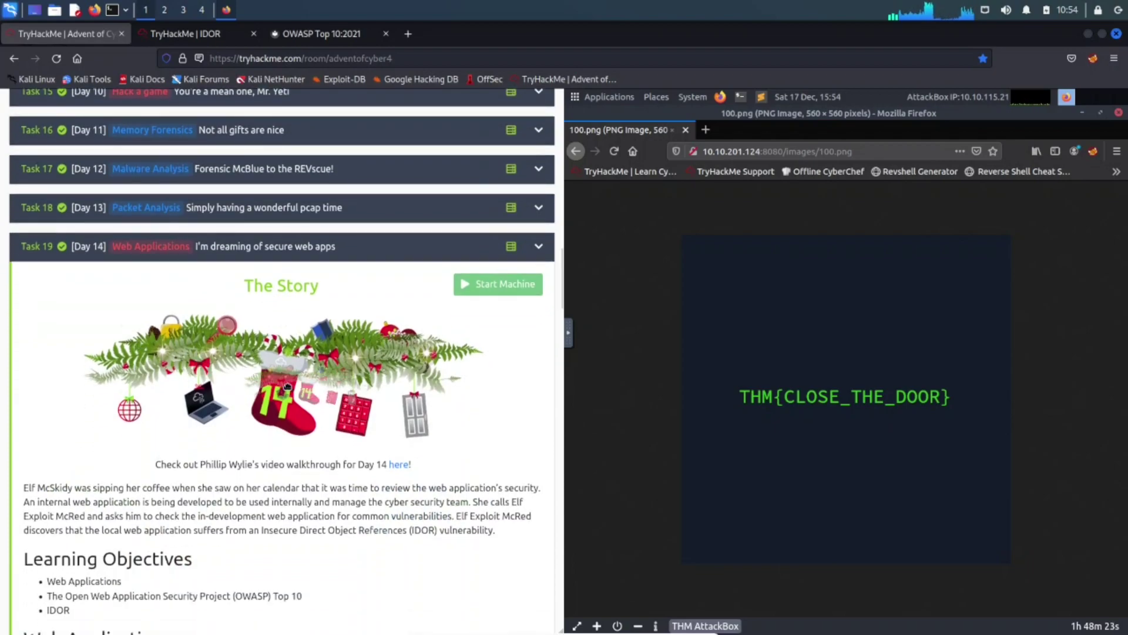
scroll(275, 389, down, 2)
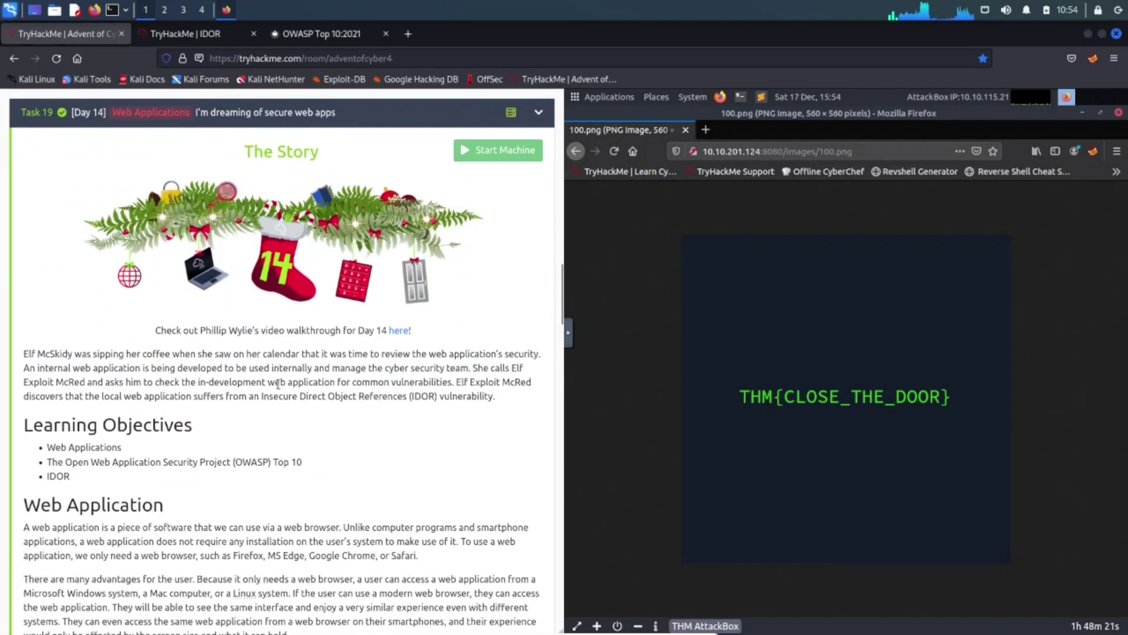
scroll(278, 383, down, 15)
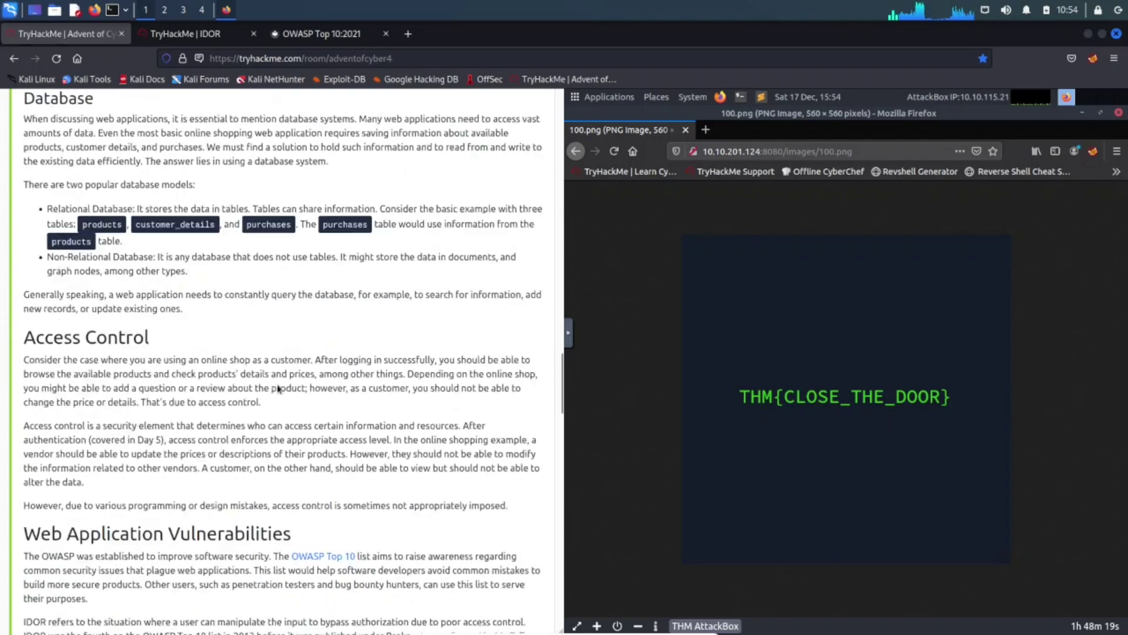
scroll(278, 388, down, 20)
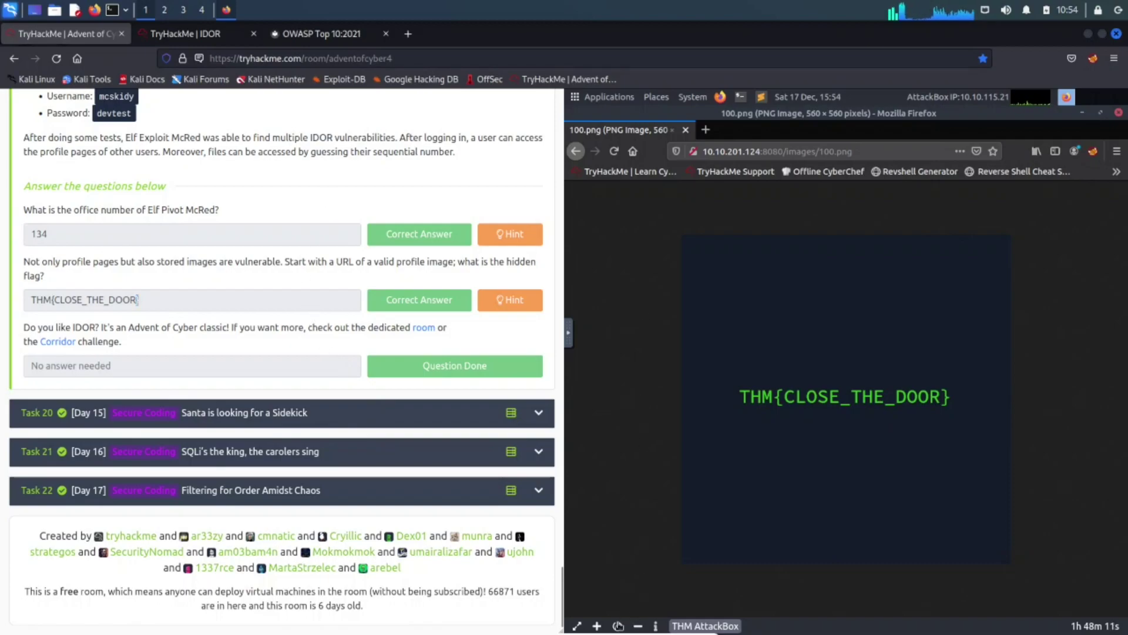
Step: Terminate the running AttackBox machine from its power icon
click(617, 625)
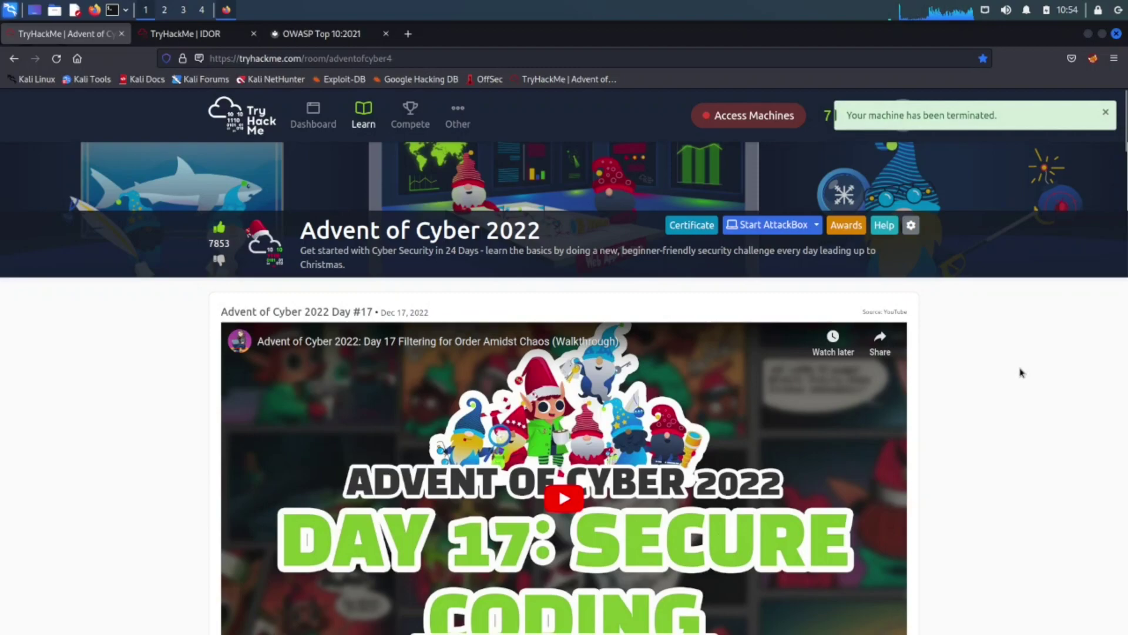
right_click(1026, 365)
click(984, 322)
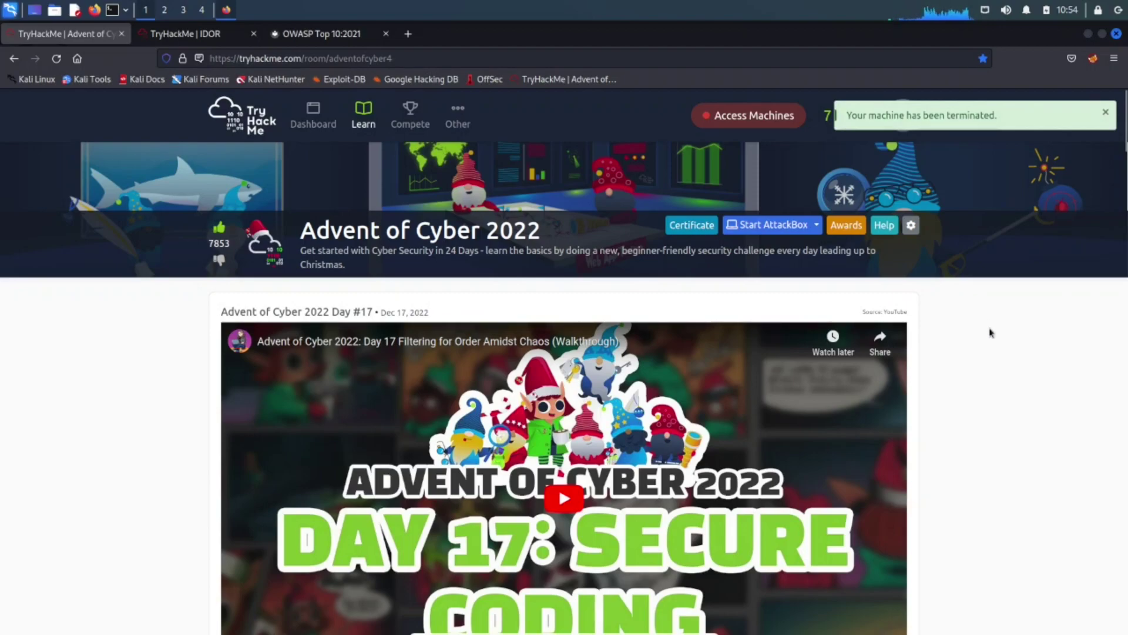